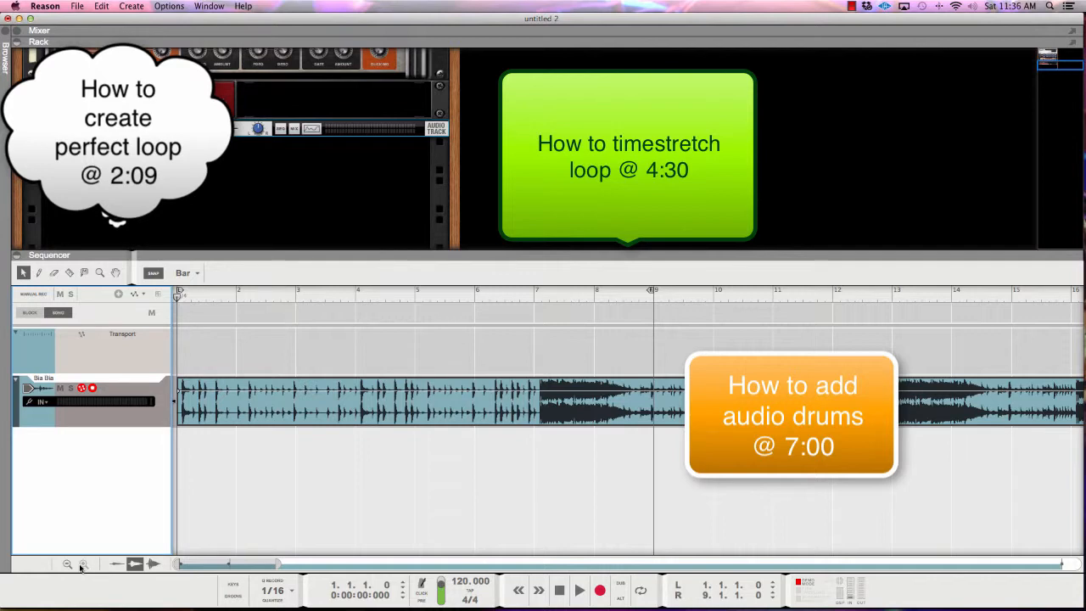
With snapping off, trim the silence before the first drum hit so the hit aligns with the start of bar 1.
left_click(82, 564)
left_click(82, 564)
left_click(82, 564)
left_click(82, 565)
left_click(83, 564)
left_click(82, 564)
left_click(82, 564)
left_click(82, 564)
left_click(83, 565)
left_click(83, 564)
left_click(82, 564)
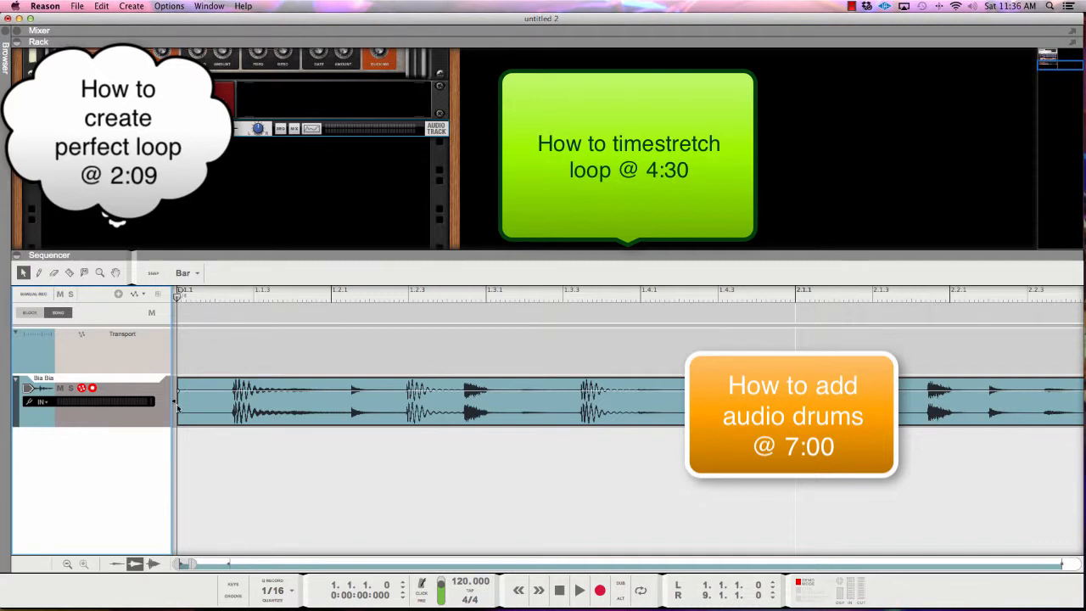
left_click_drag(173, 401, 112, 406)
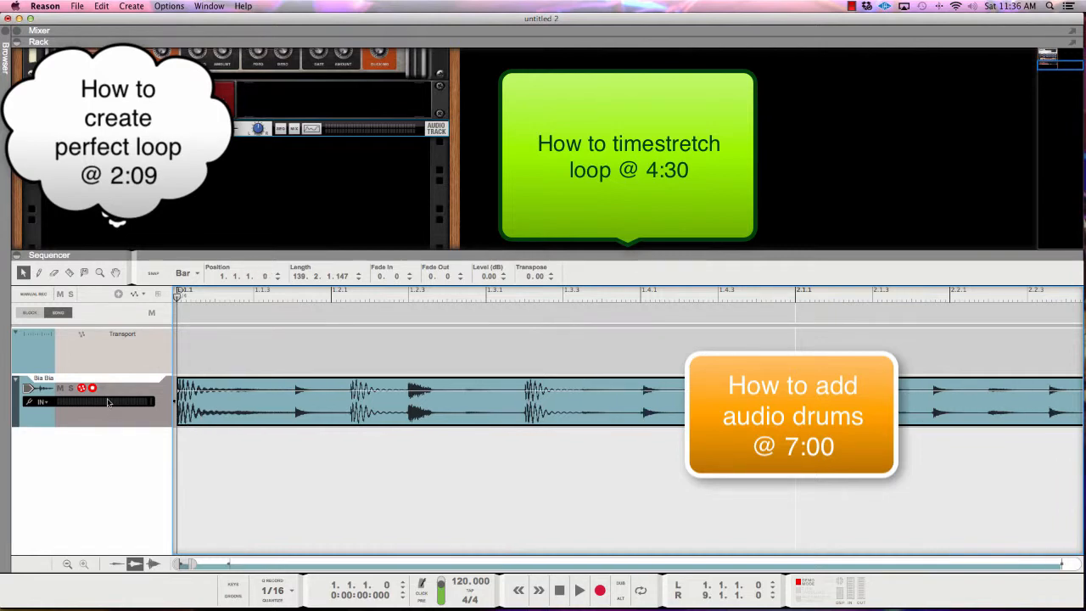
Play the drum clip from bar 1 and again from the middle of bar 5 to locate the loop's end.
key("space")
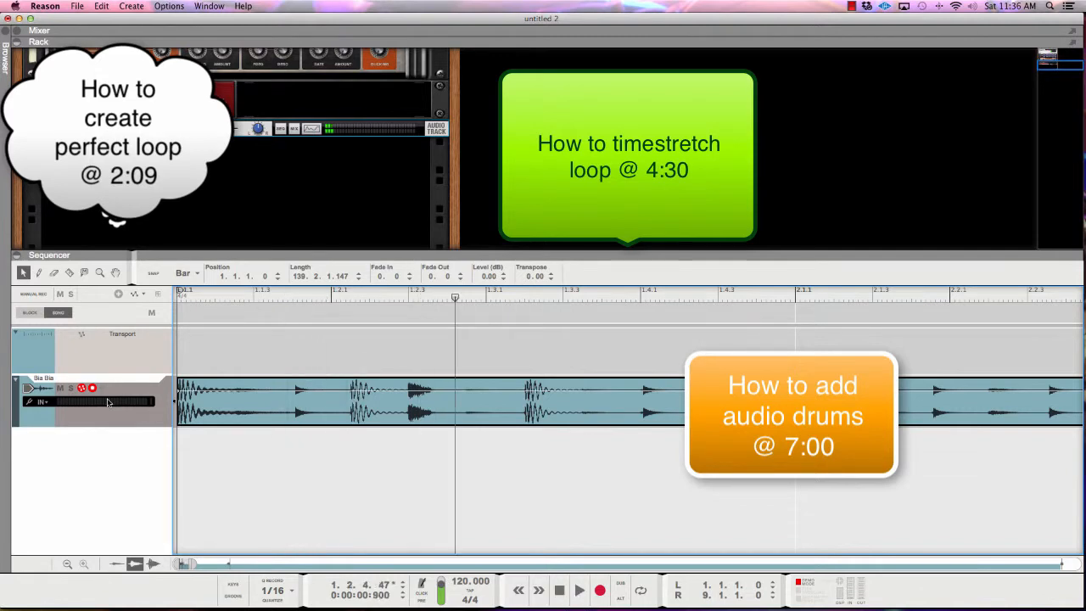
key("g")
key("g")
key("g")
key("g")
key("g")
key("g")
key("g")
key("g")
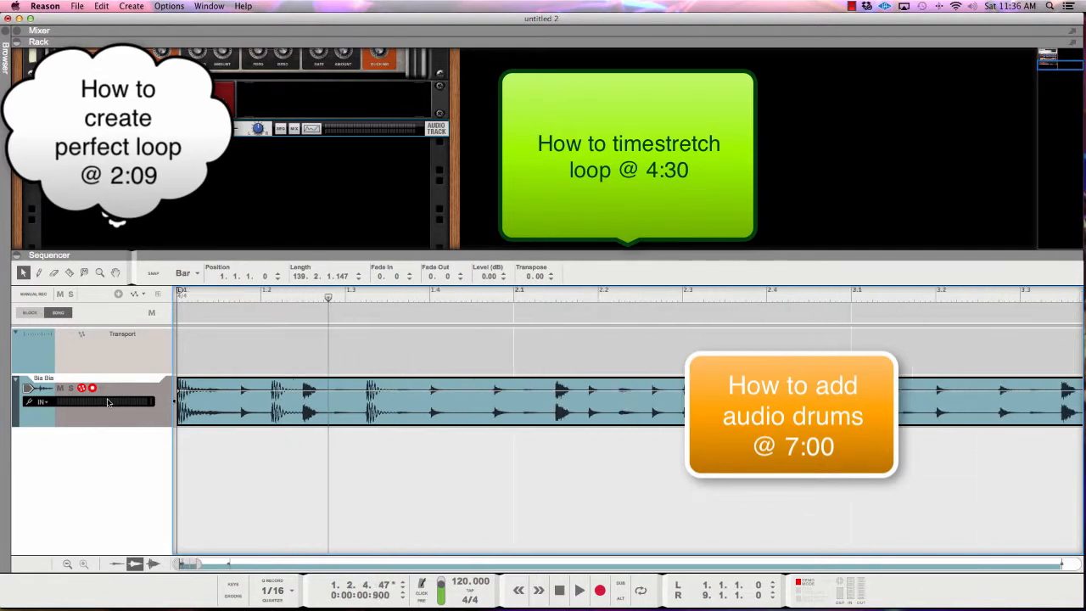
key("g")
key("g")
key("g")
key("g")
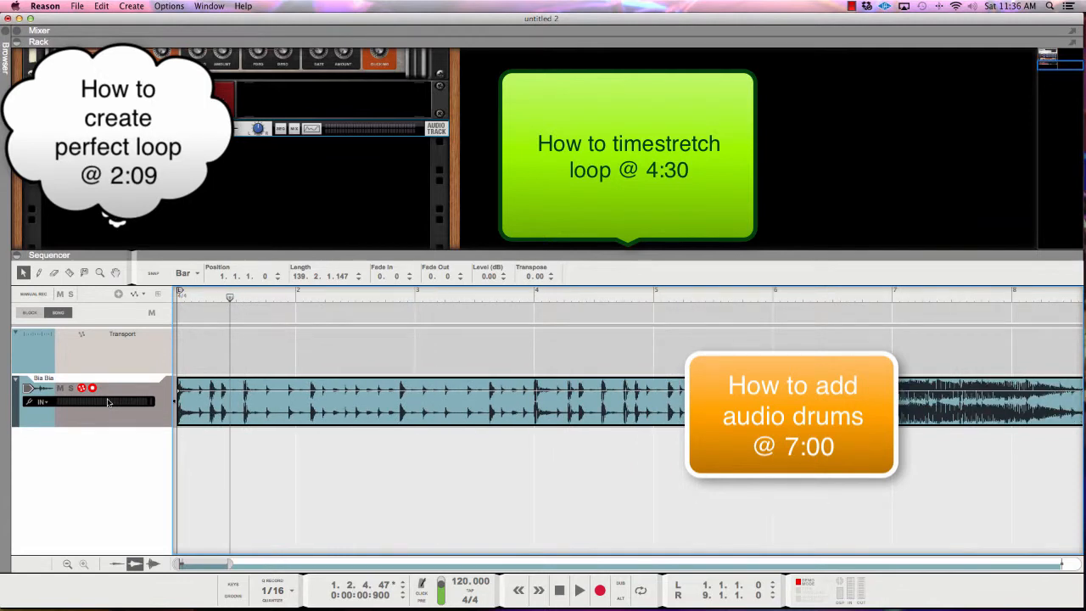
left_click(765, 296)
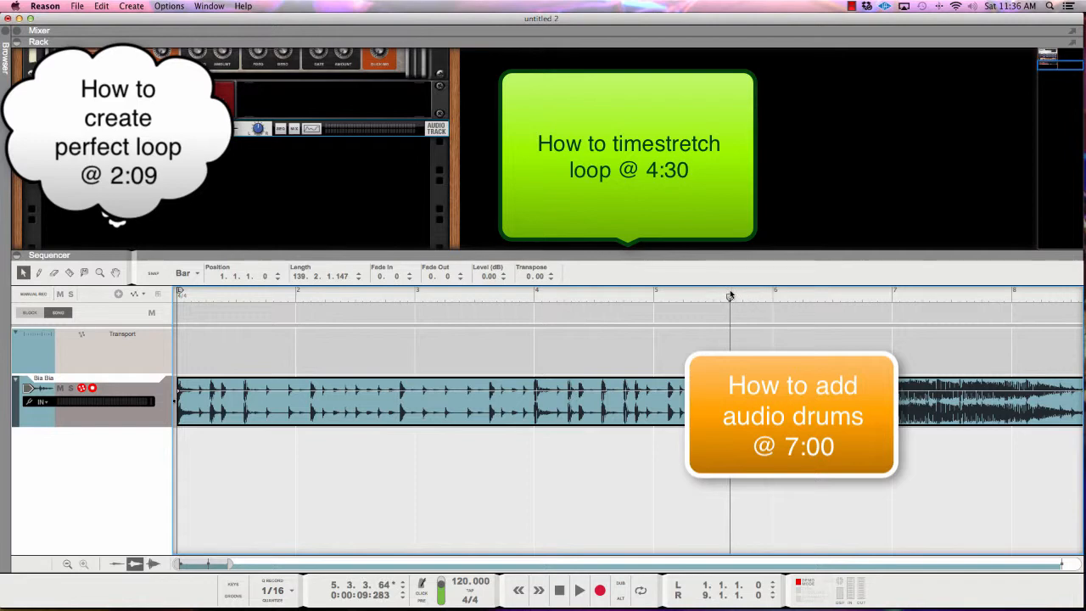
key("space")
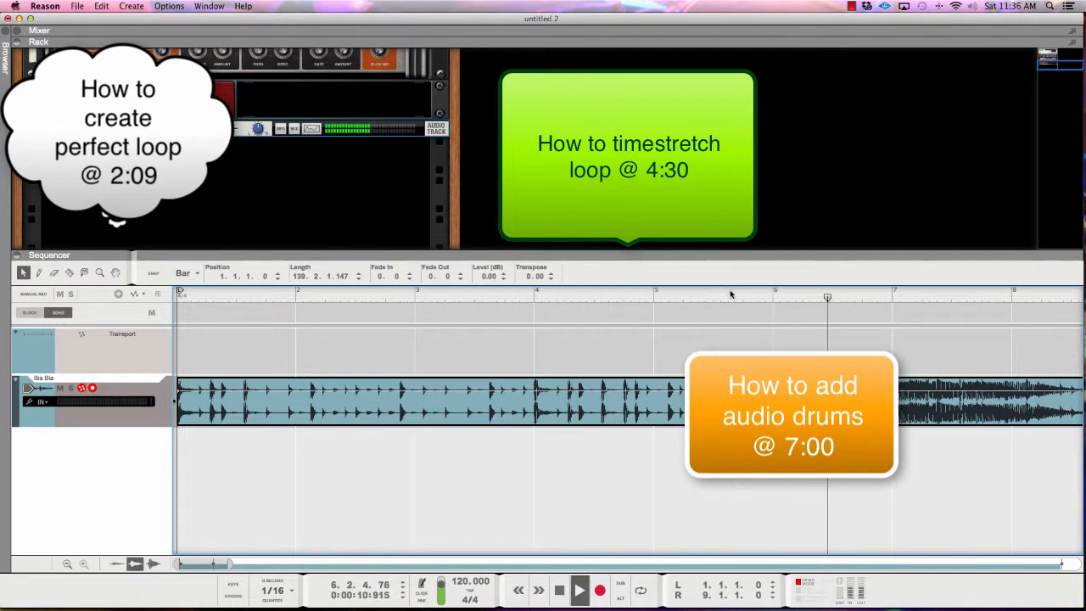
key("space")
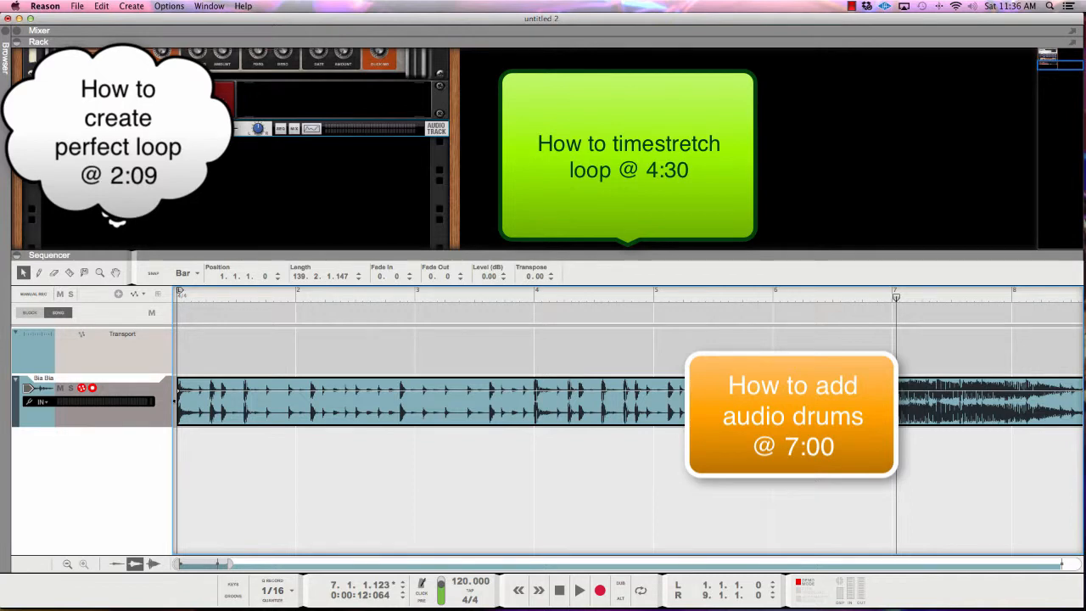
Place the playhead and the right loop locator at 6.4.2.219, shortly before bar 7.
left_click(877, 296)
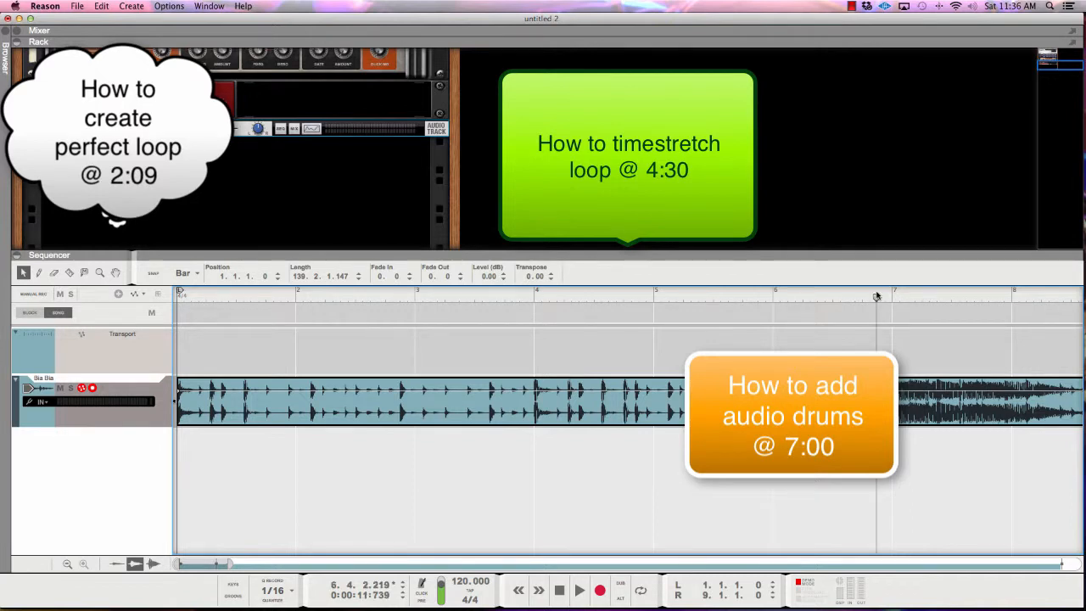
key("h")
key("h")
key("h")
key("h")
key("h")
key("h")
key("h")
key("h")
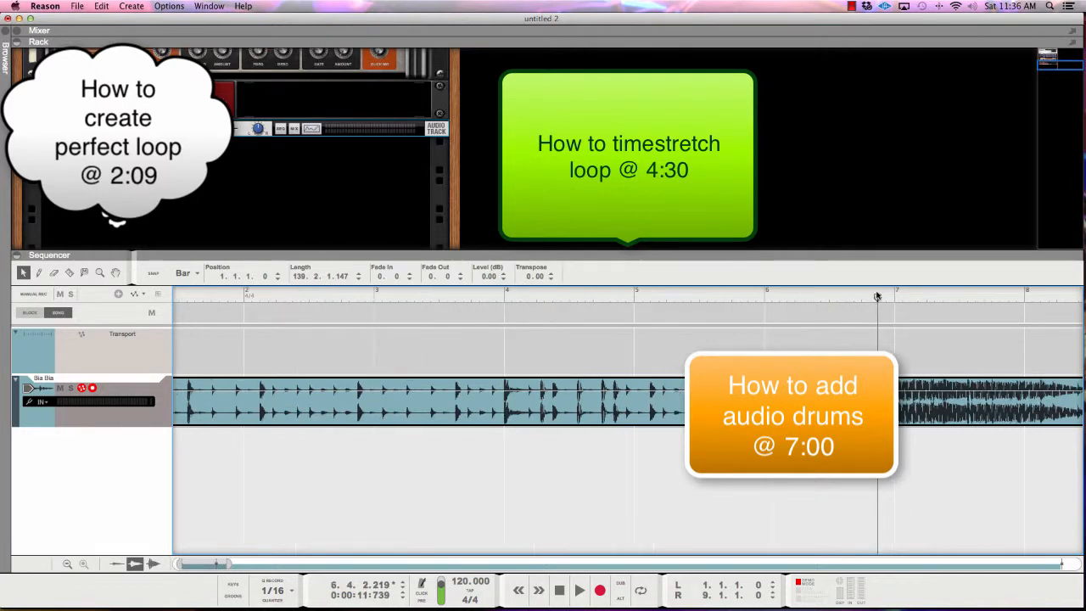
key("h")
key("h")
key("h")
key("h")
key("h")
key("h")
key("h")
key("h")
key("h")
key("h")
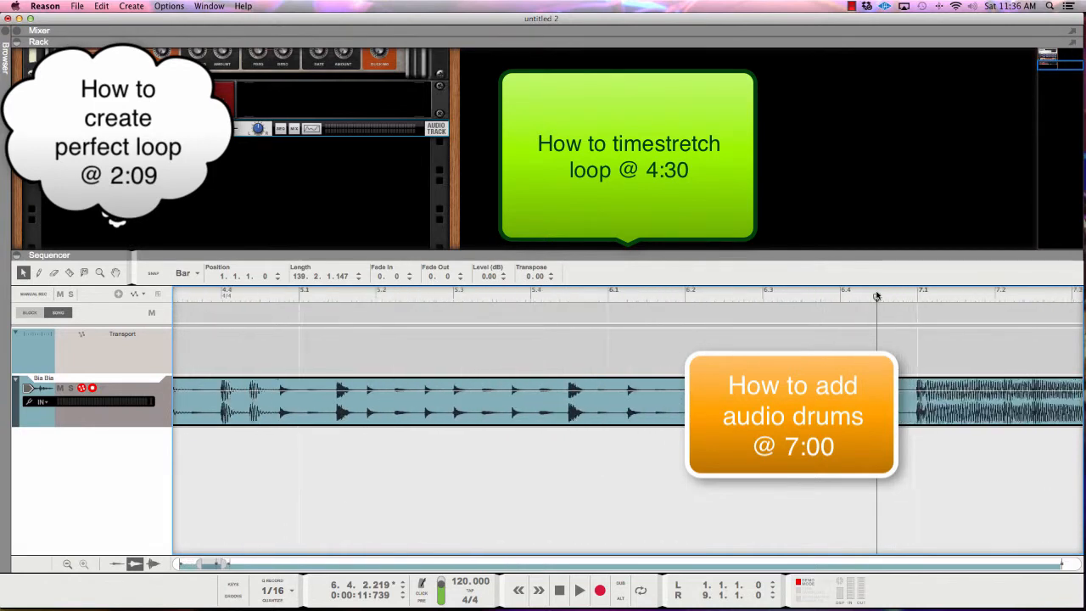
key("h")
key("h")
key("h")
key("h")
key("h")
key("h")
key("h")
key("h")
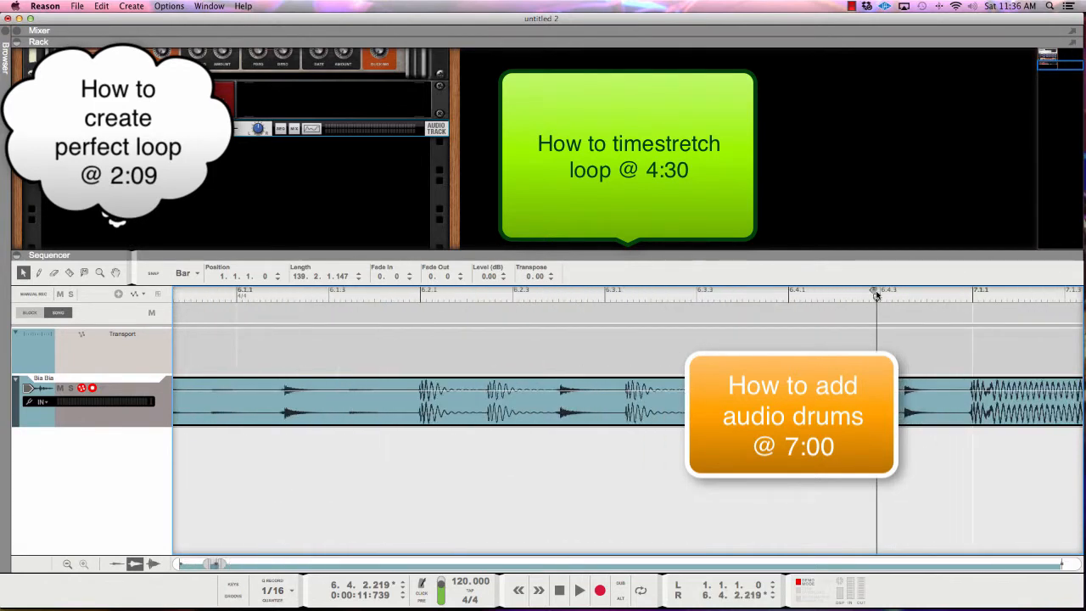
left_click(876, 296, "alt")
Split the drum clip with the Razor tool at 6.4.4.153, in the quiet gap before the bar 7 hit.
key("h")
key("h")
key("h")
key("h")
key("h")
key("h")
key("h")
key("h")
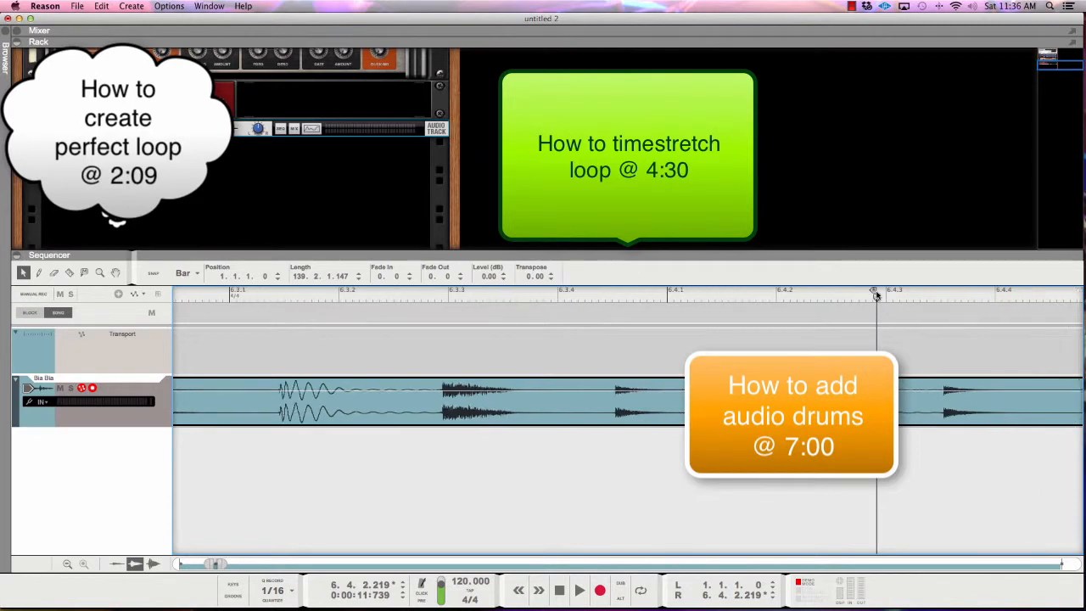
scroll(942, 396, "right", 5)
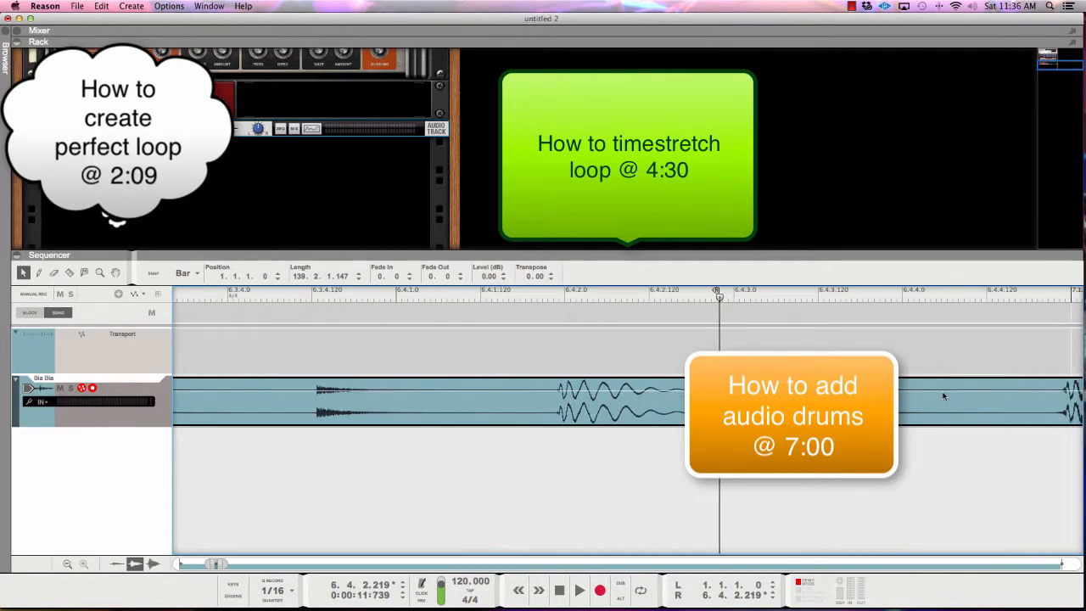
key("e")
scroll(1032, 442, "right", 3)
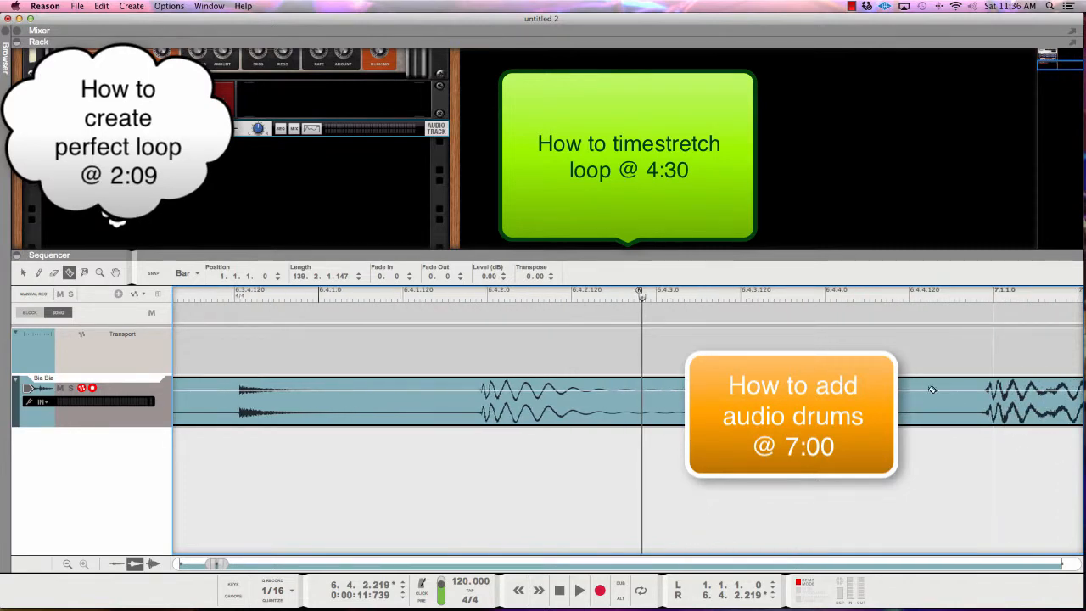
scroll(951, 390, "up", 4)
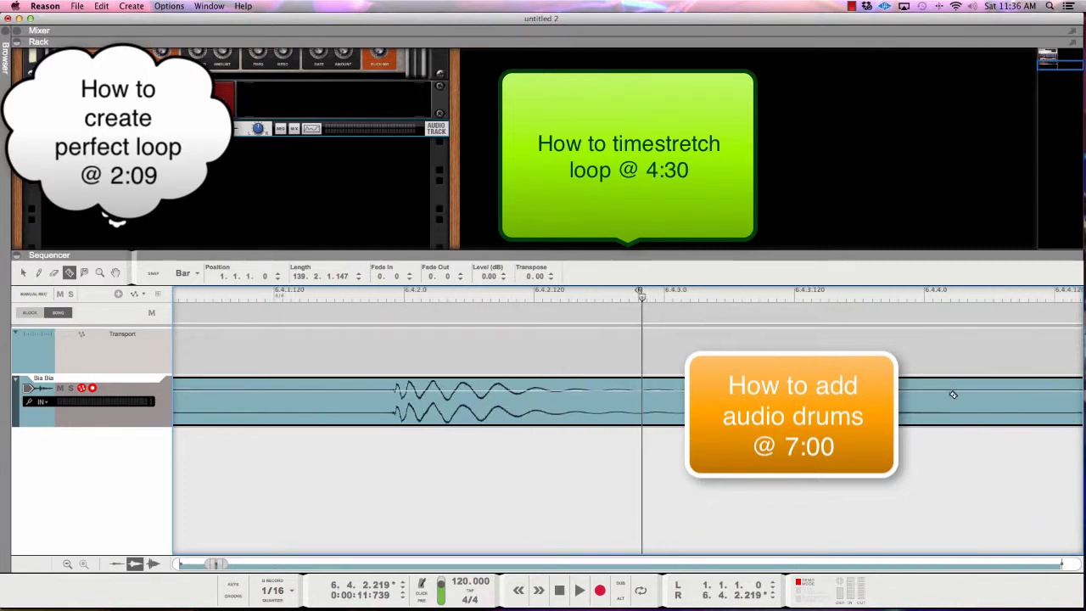
scroll(953, 395, "right", 5)
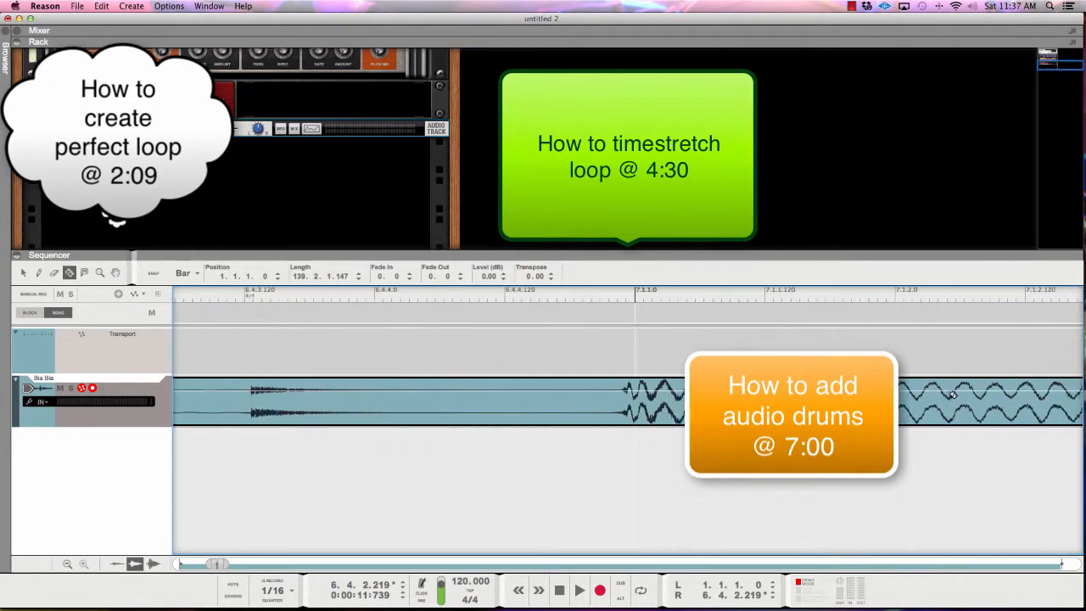
scroll(951, 391, "up", 1)
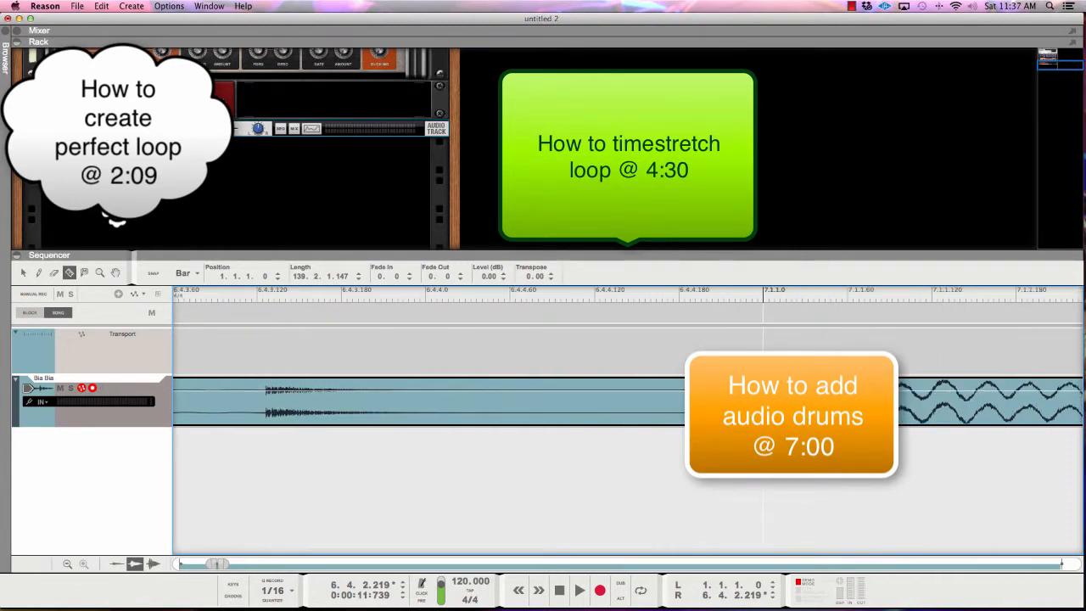
scroll(951, 390, "up", 4)
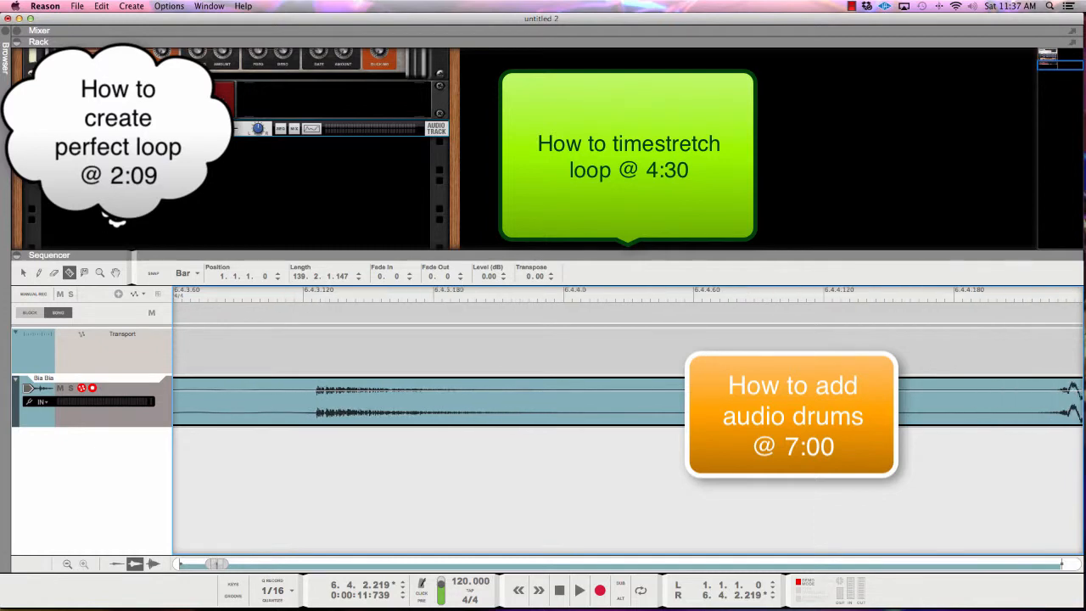
scroll(951, 391, "right", 3)
scroll(951, 390, "down", 2)
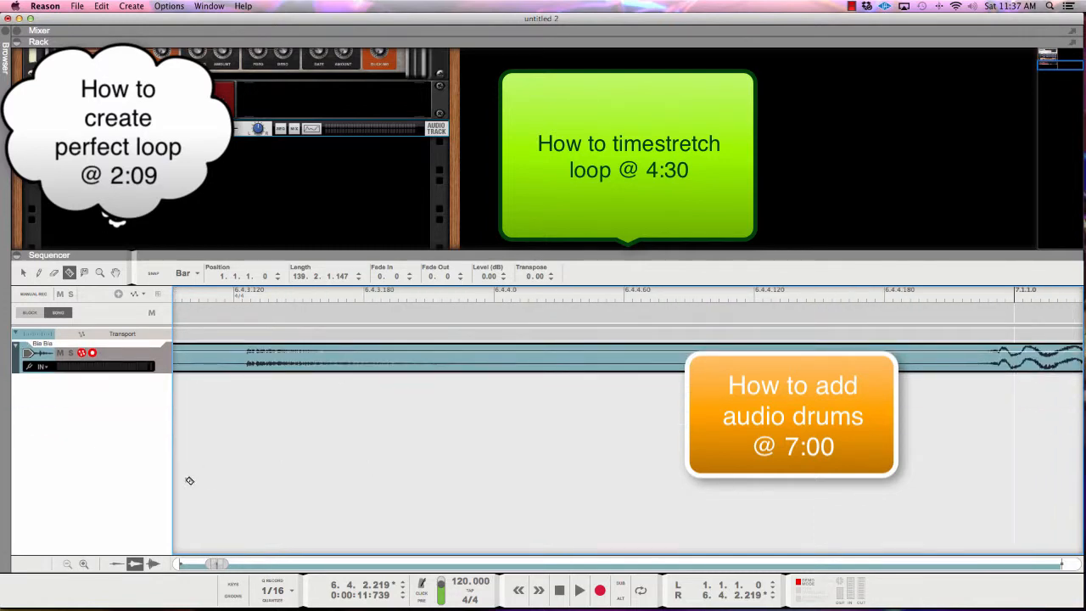
left_click(83, 564)
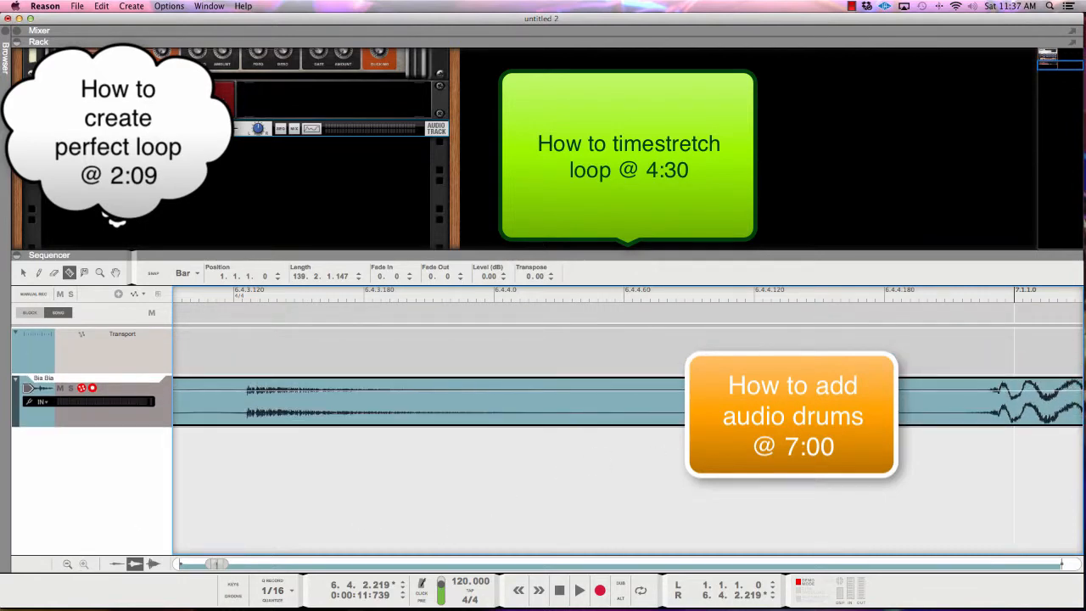
scroll(952, 398, "up", 2)
left_click(953, 401)
Split the clip again at 6.4.4.219, directly before the bar 7 hit, and delete everything after that cut.
scroll(954, 402, "right", 5)
scroll(953, 400, "right", 5)
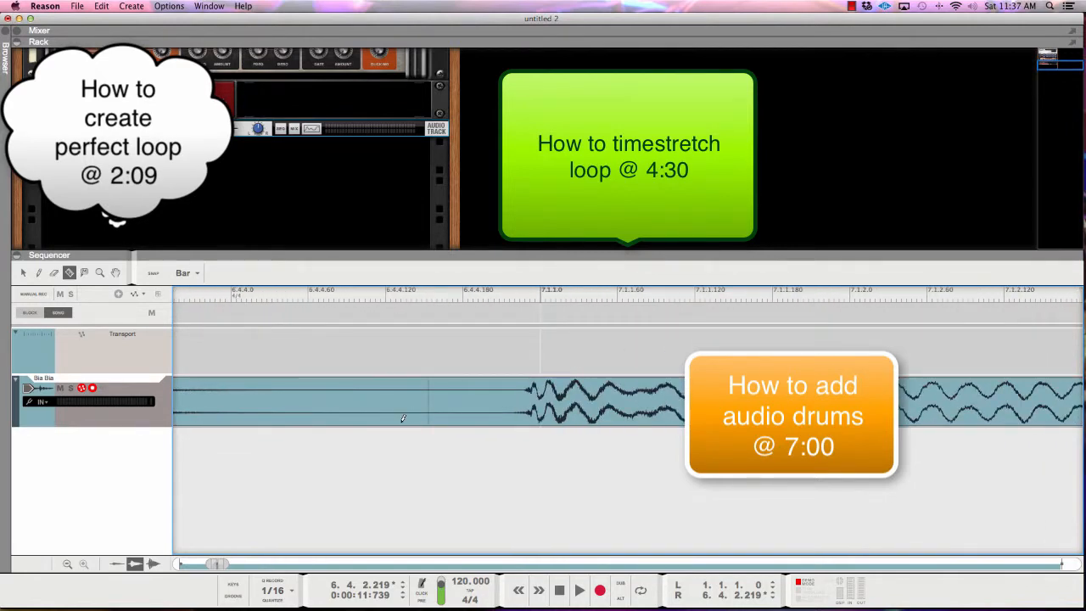
scroll(487, 391, "left", 4)
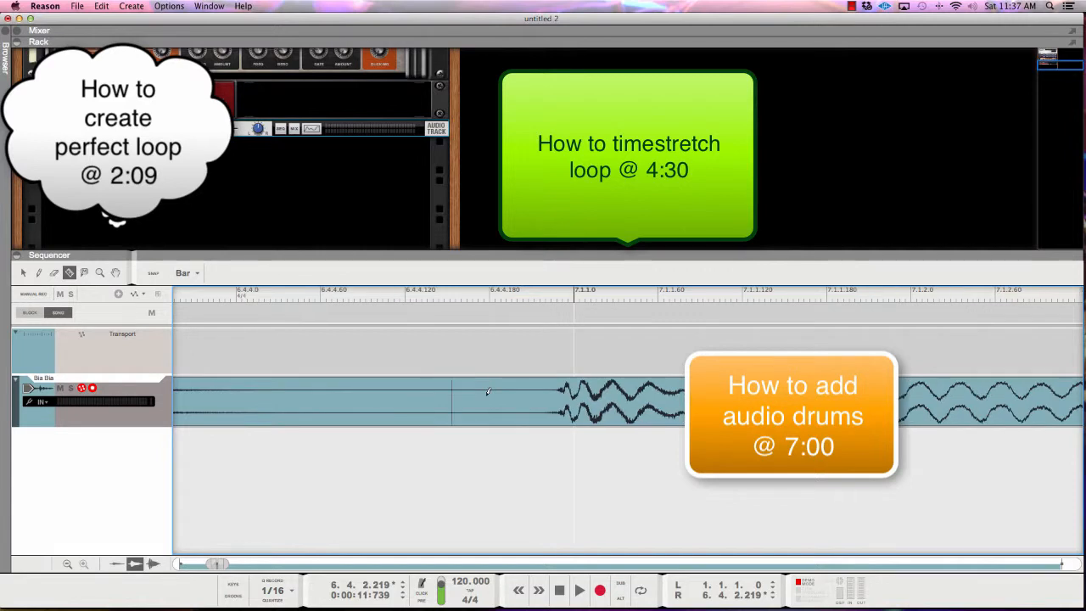
scroll(487, 392, "up", 2)
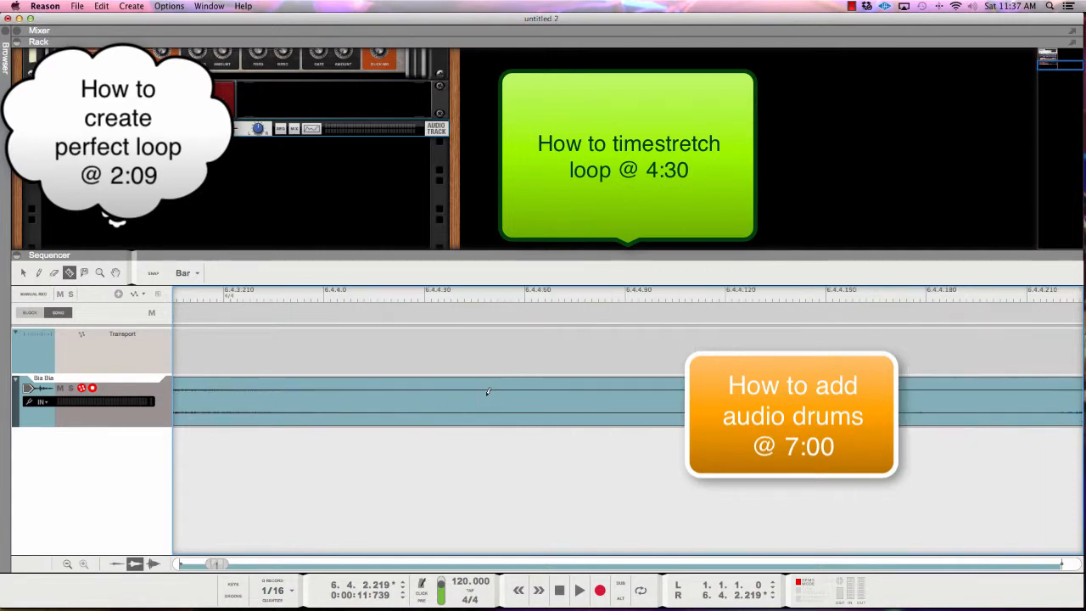
scroll(627, 399, "right", 3)
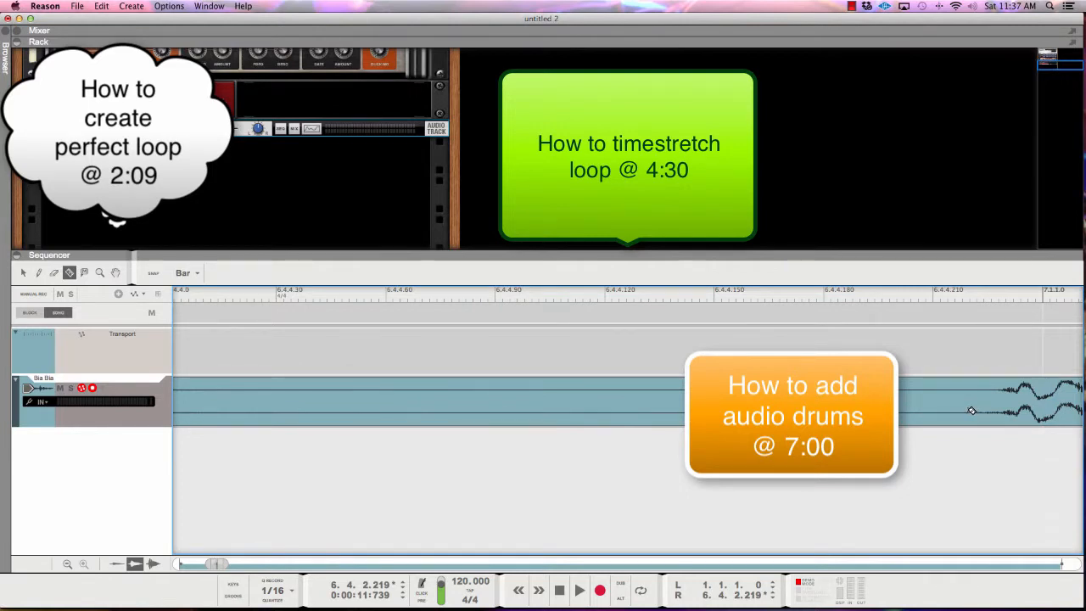
key("q")
left_click(969, 400)
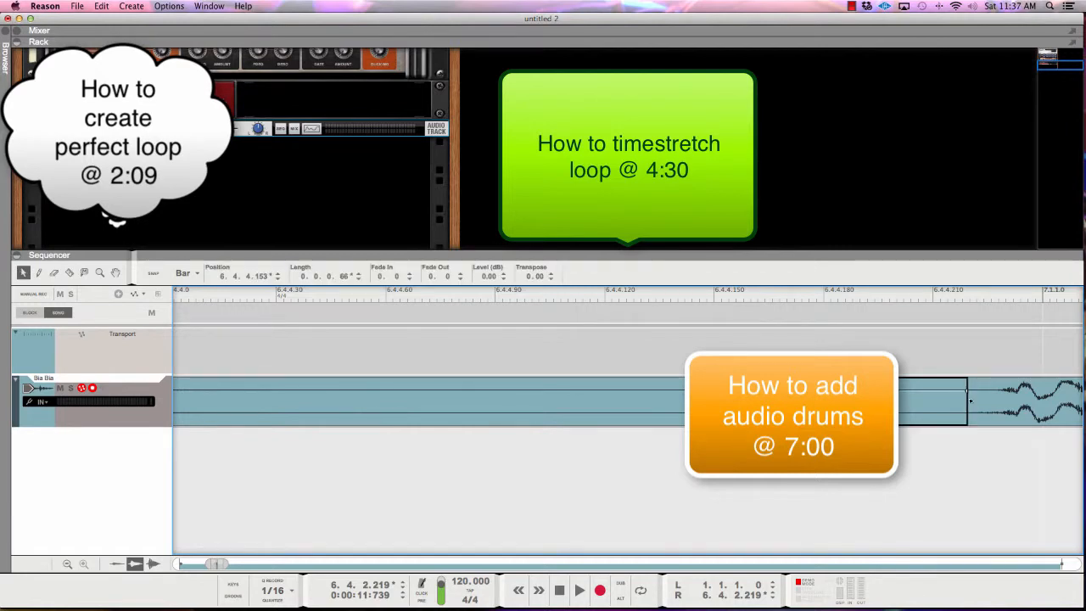
left_click(970, 400)
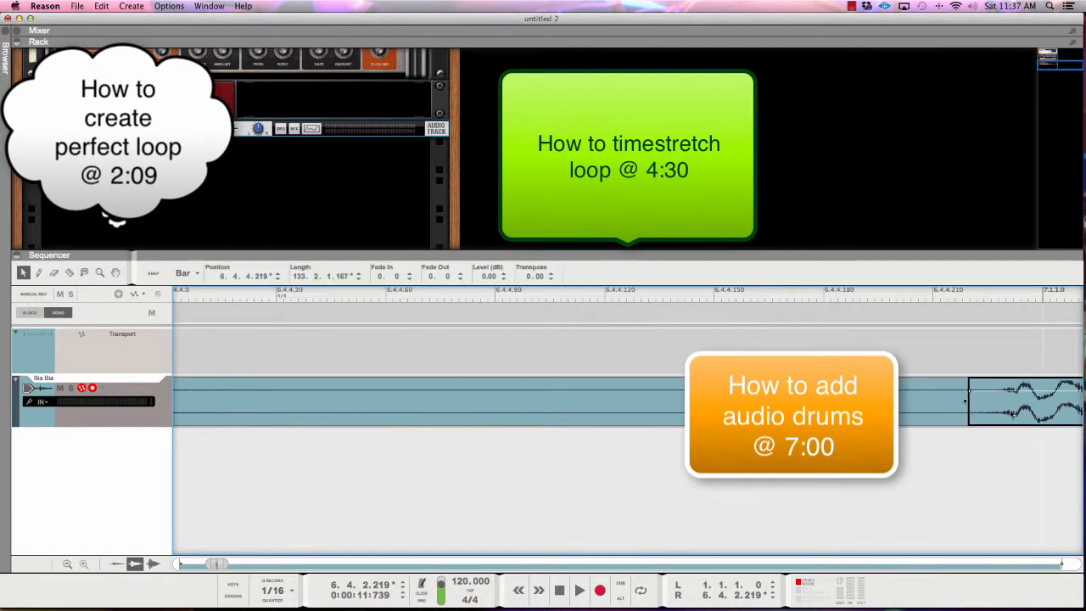
key("Delete")
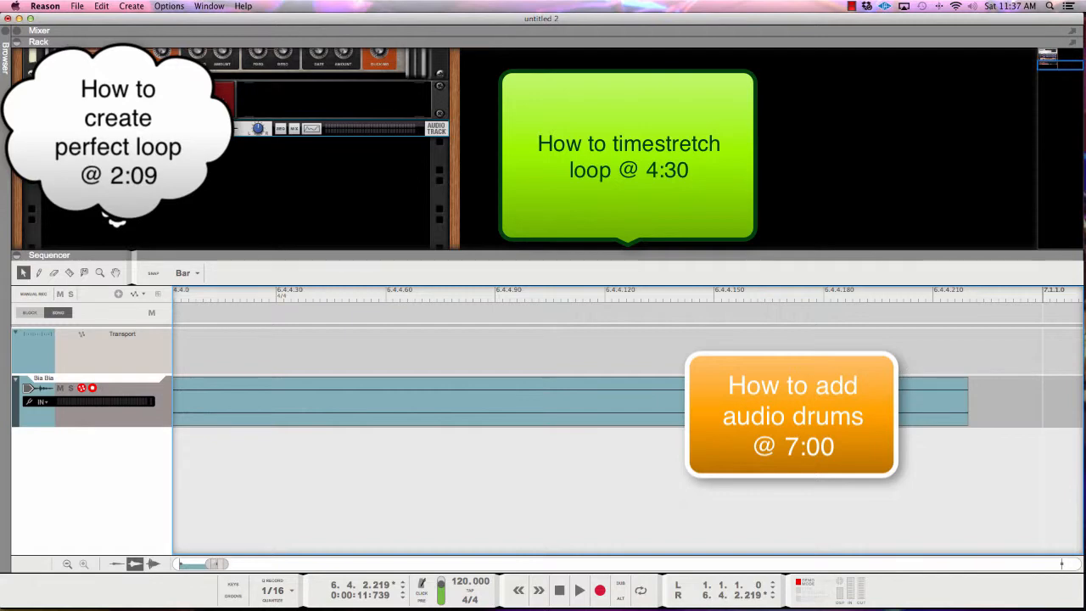
Select all the drum clip pieces, set the loop locators around them, play the loop and return to bar 1.
scroll(657, 315, "down", 9)
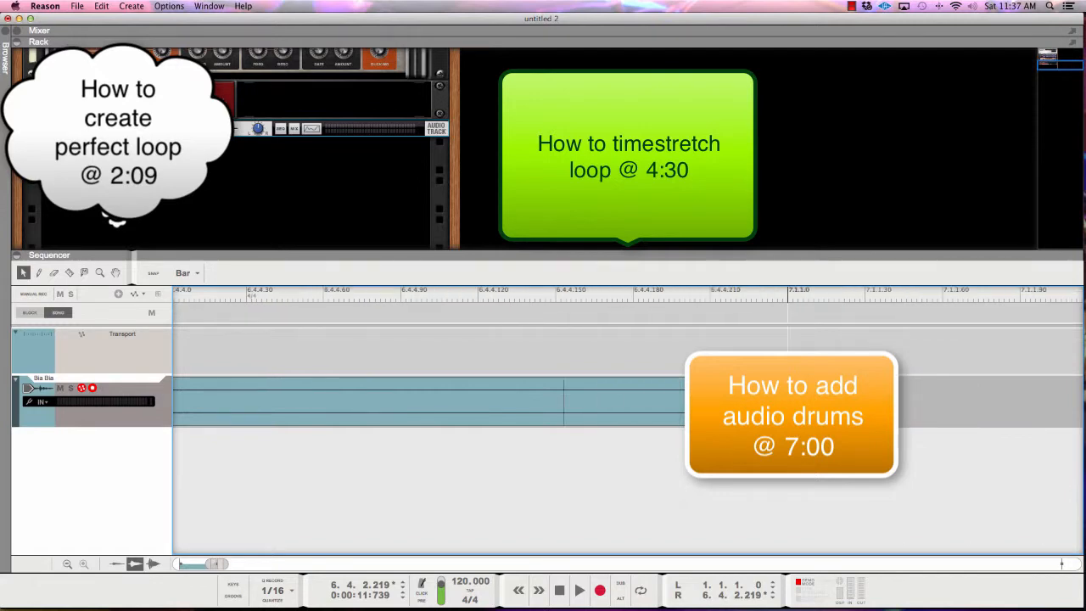
scroll(657, 315, "down", 9)
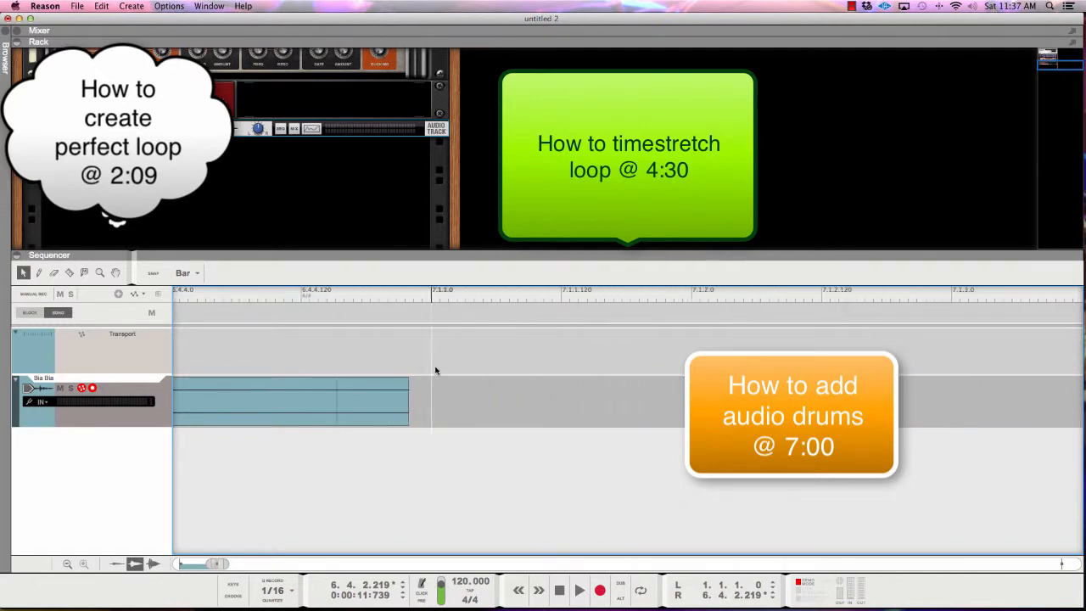
scroll(419, 374, "down", 8)
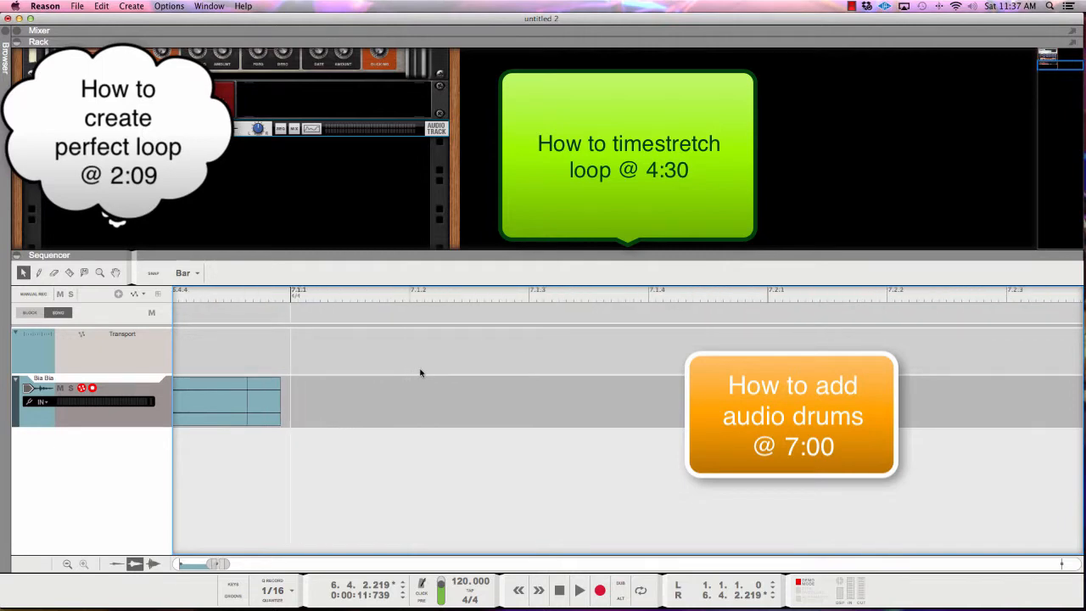
scroll(420, 373, "down", 8)
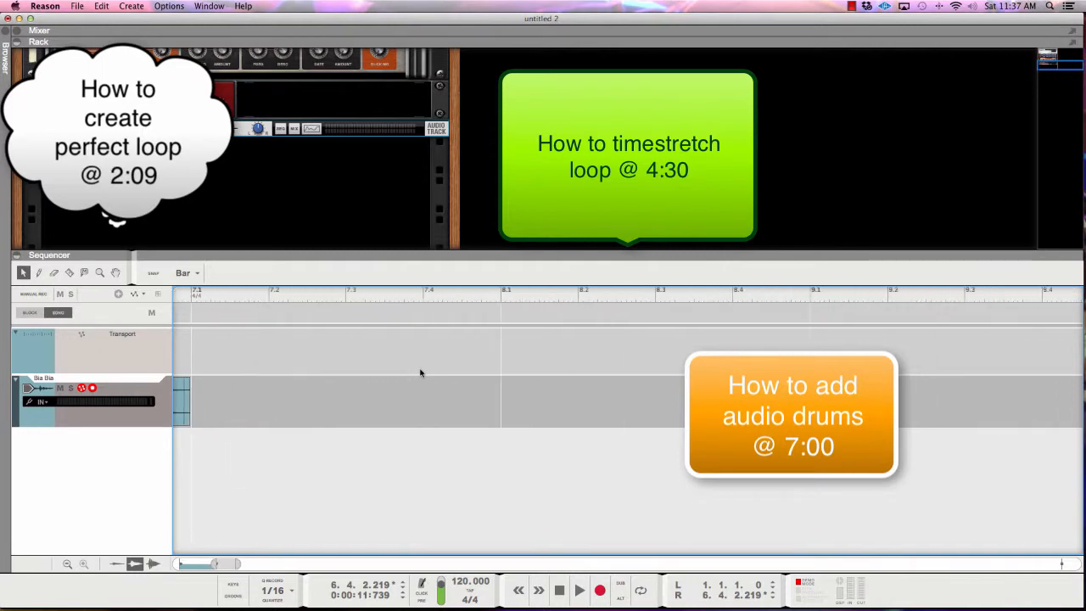
scroll(420, 373, "up", 5)
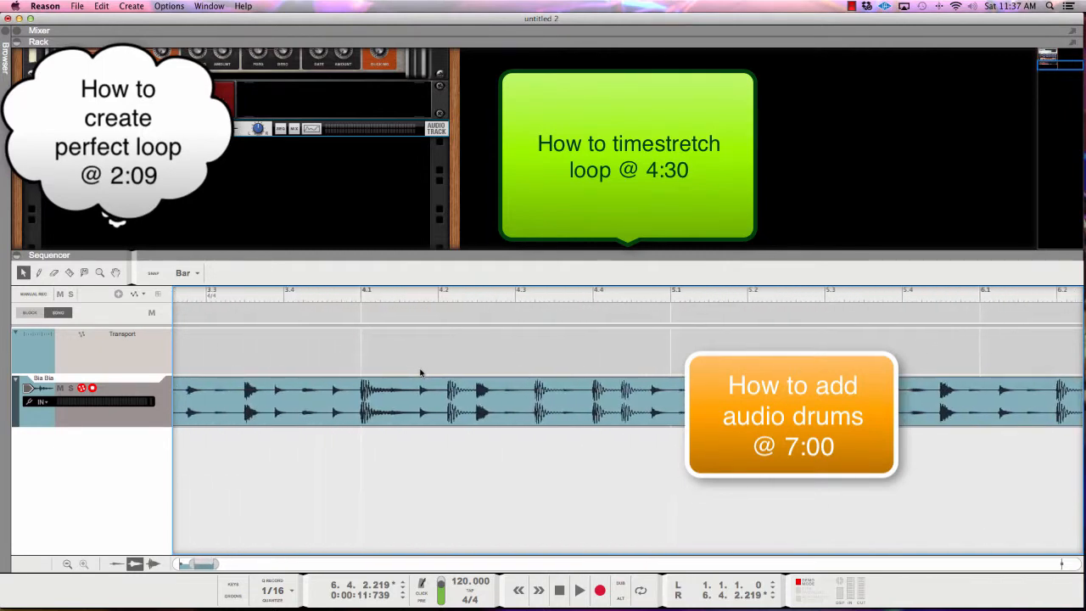
scroll(420, 373, "down", 6)
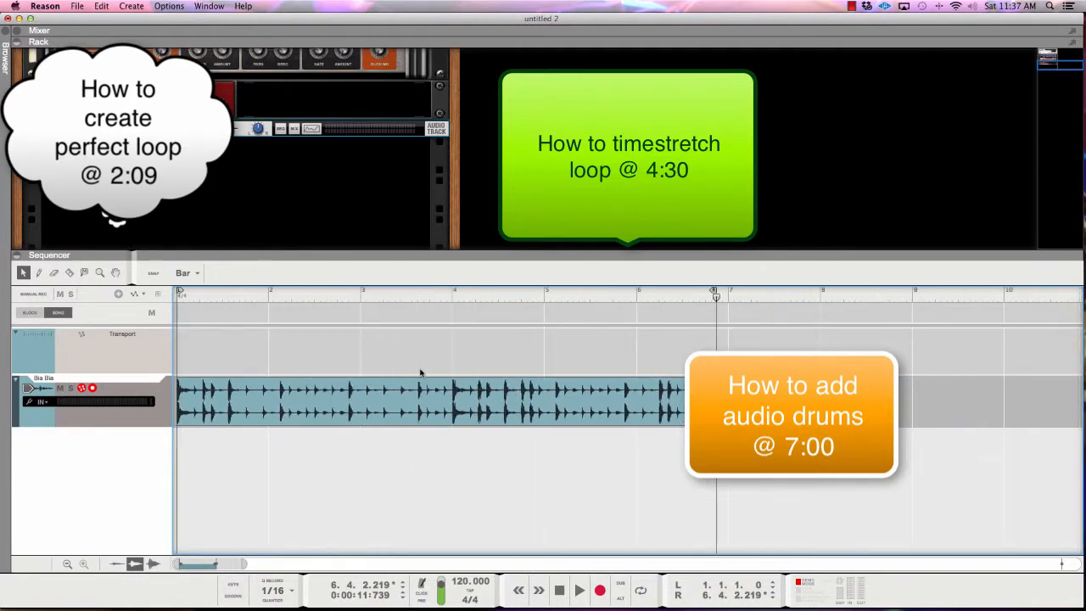
left_click_drag(773, 328, 204, 356)
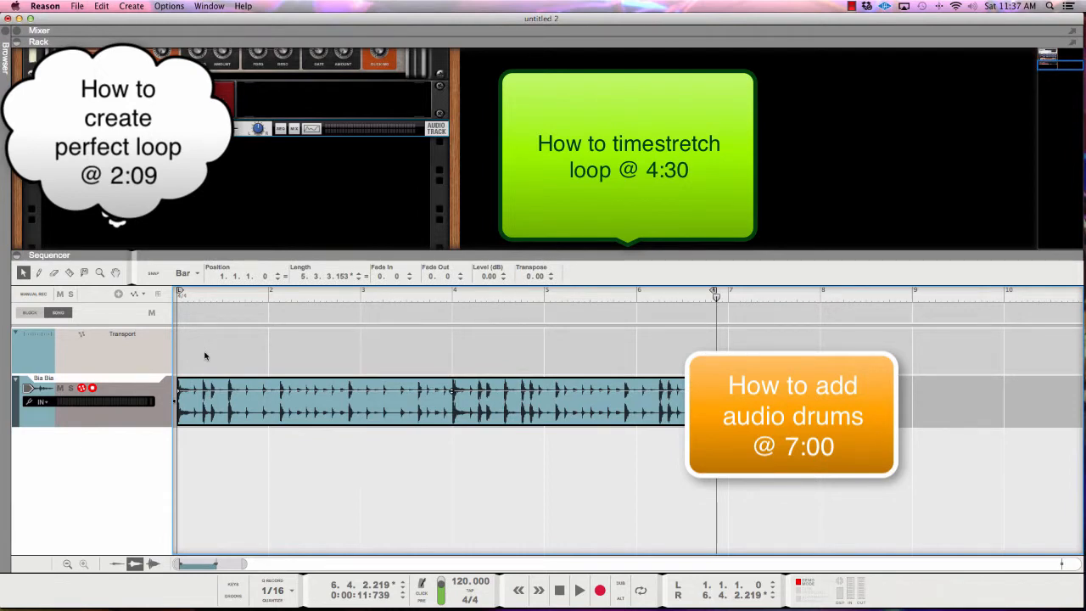
key("p")
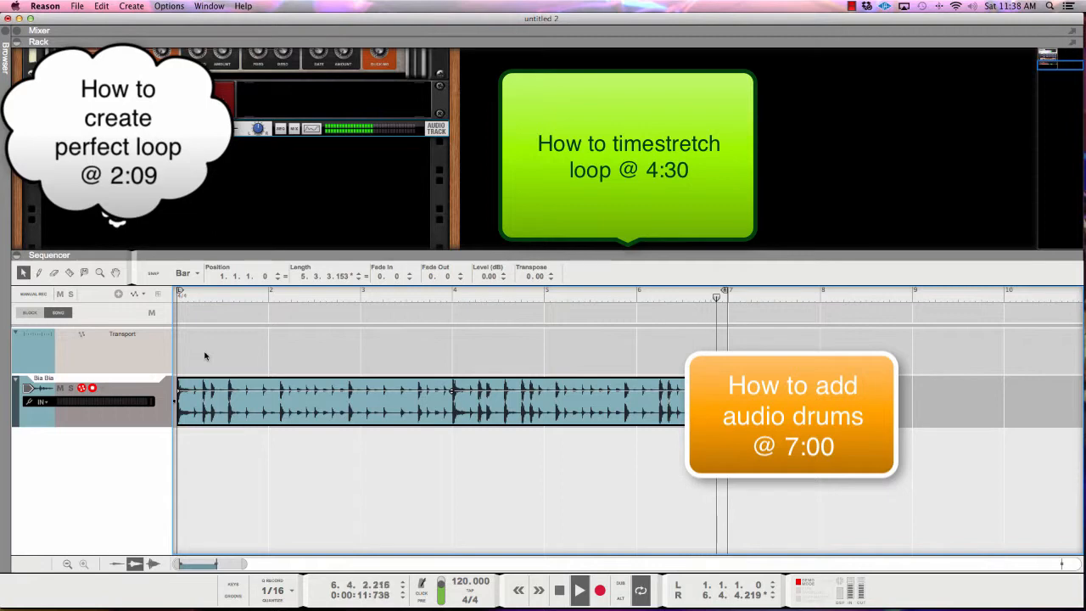
key("space")
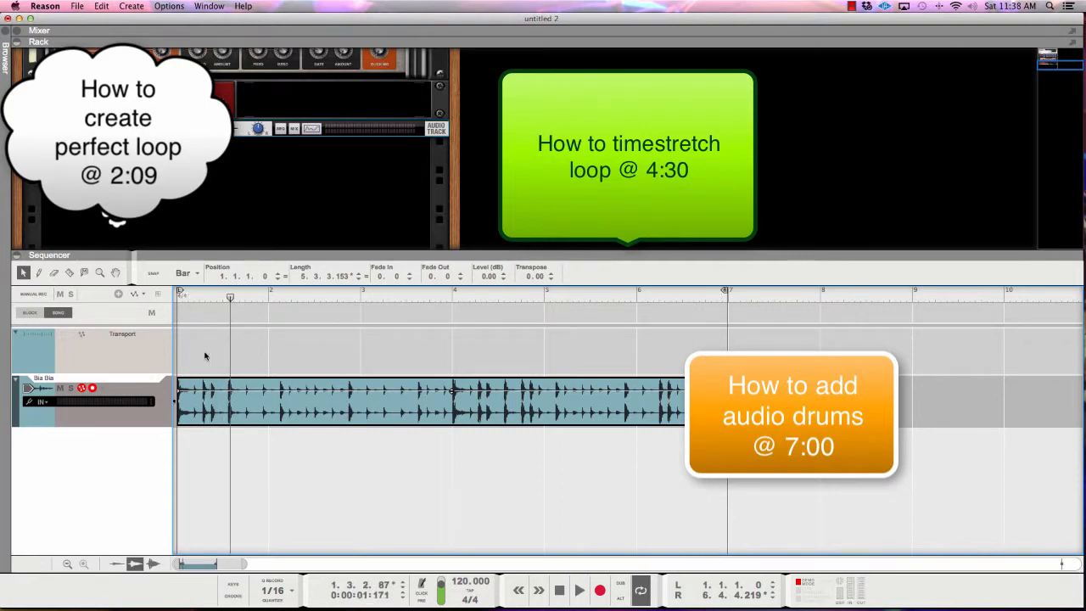
key("KP_0")
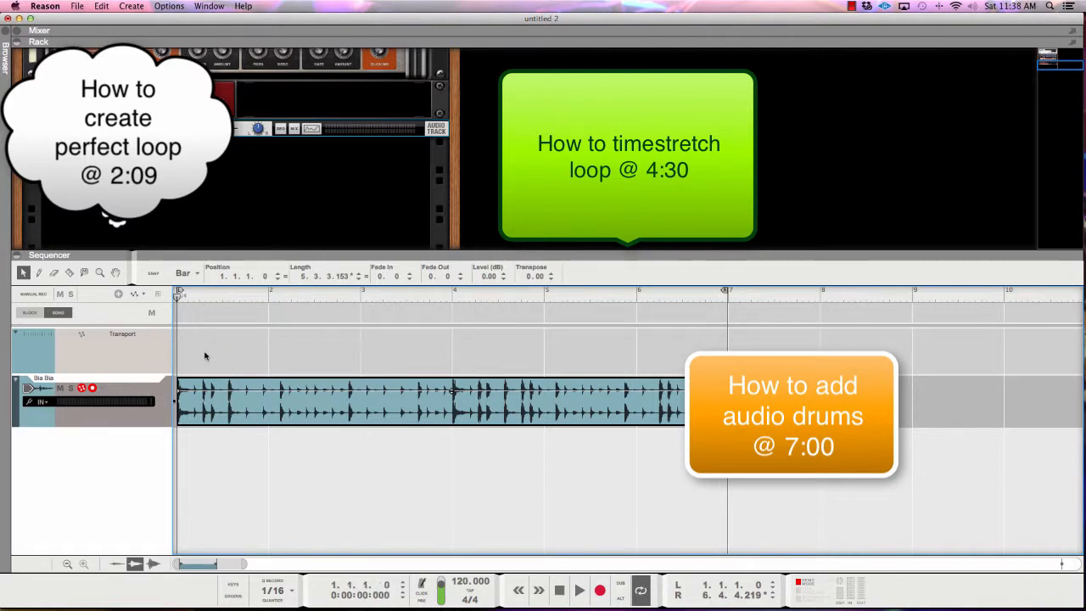
Play the drum loop past its end to check how it repeats from bar 1.
key("space")
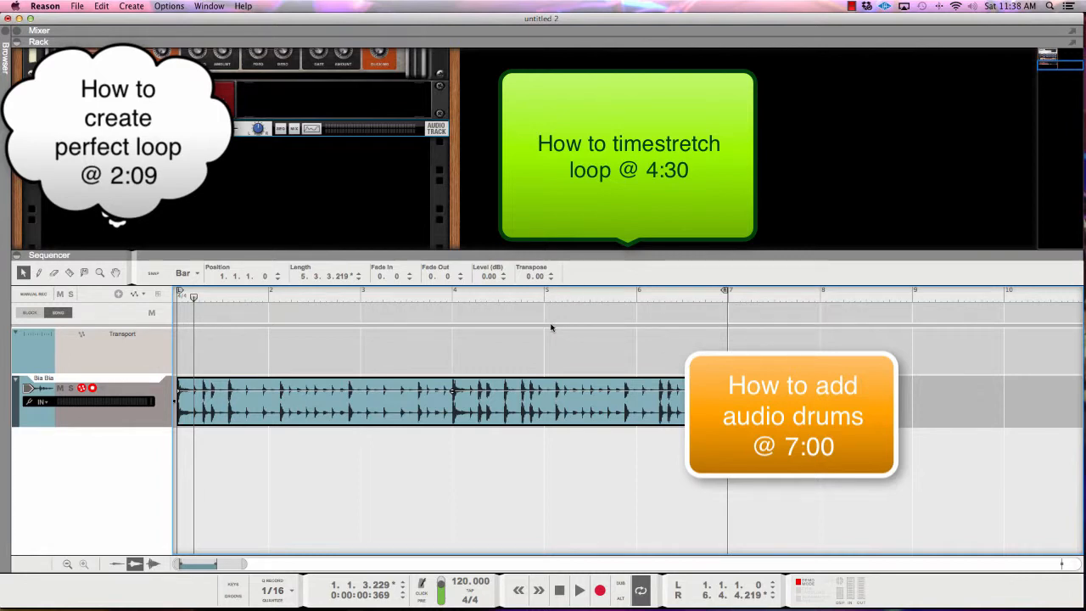
key("space")
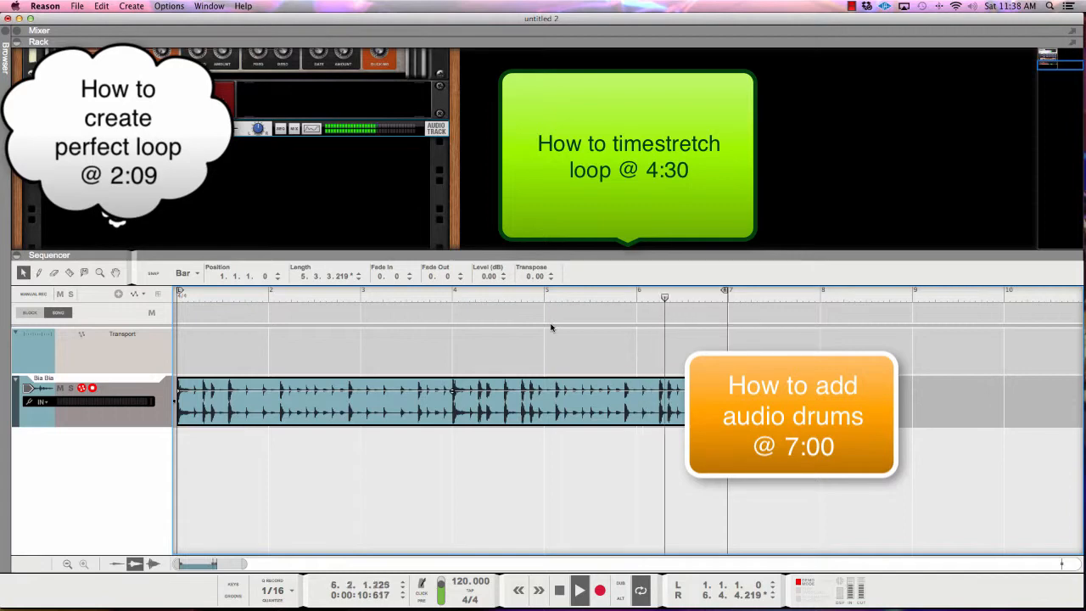
key("space")
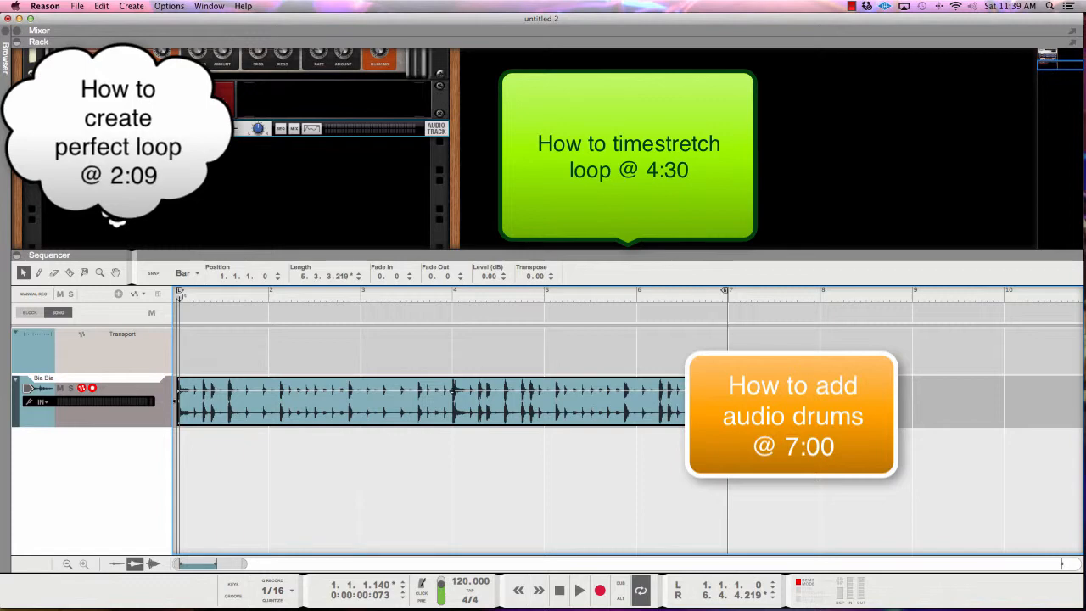
Turn on snap and time-stretch the drum clip to exactly four bars so it ends at bar 5.
left_click_drag(722, 398, 610, 393)
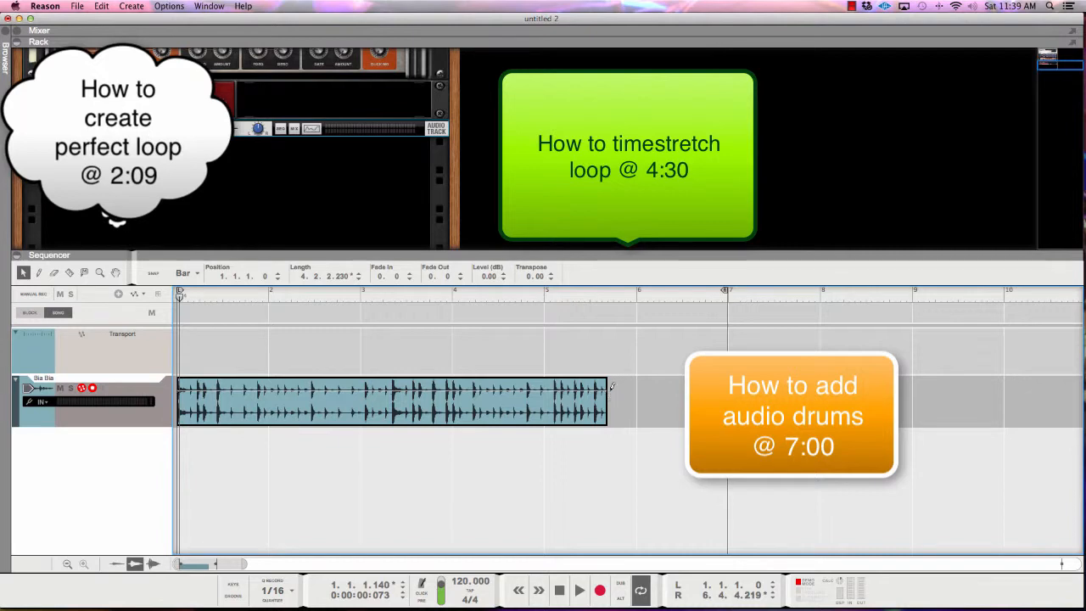
key("super+z")
left_click(153, 273)
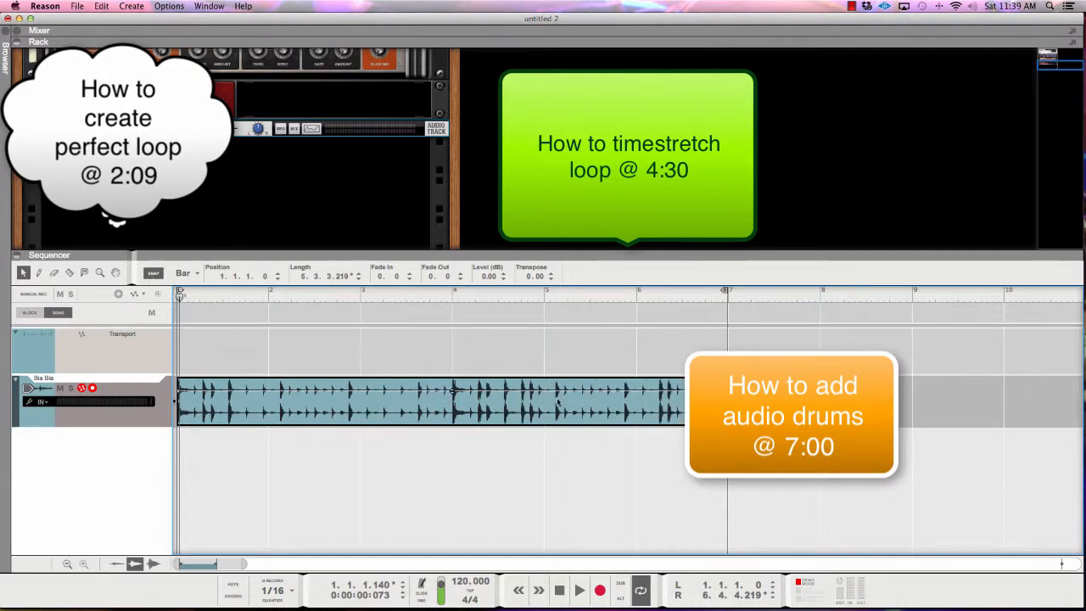
left_click_drag(683, 399, 530, 414)
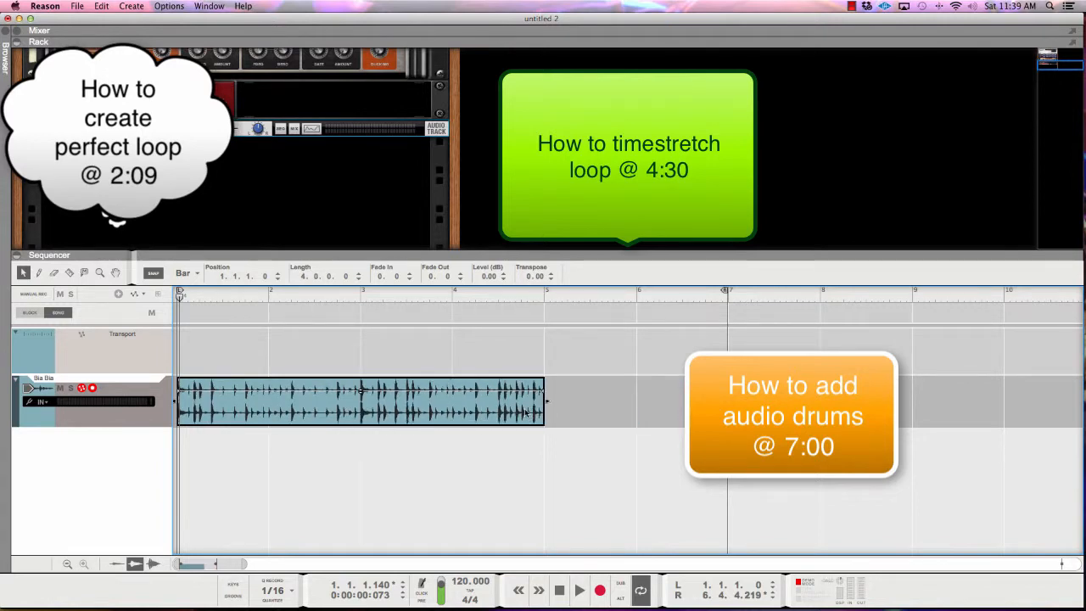
Set the loop locators around the four-bar clip, play it and return to bar 1.
key("p")
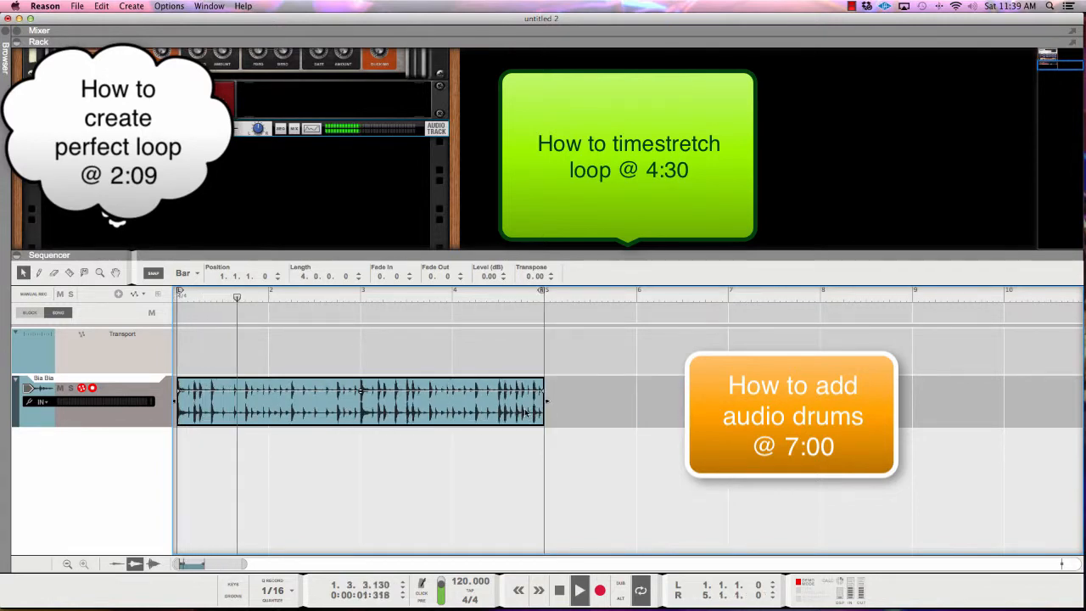
key("space")
key("KP_0")
key("KP_0")
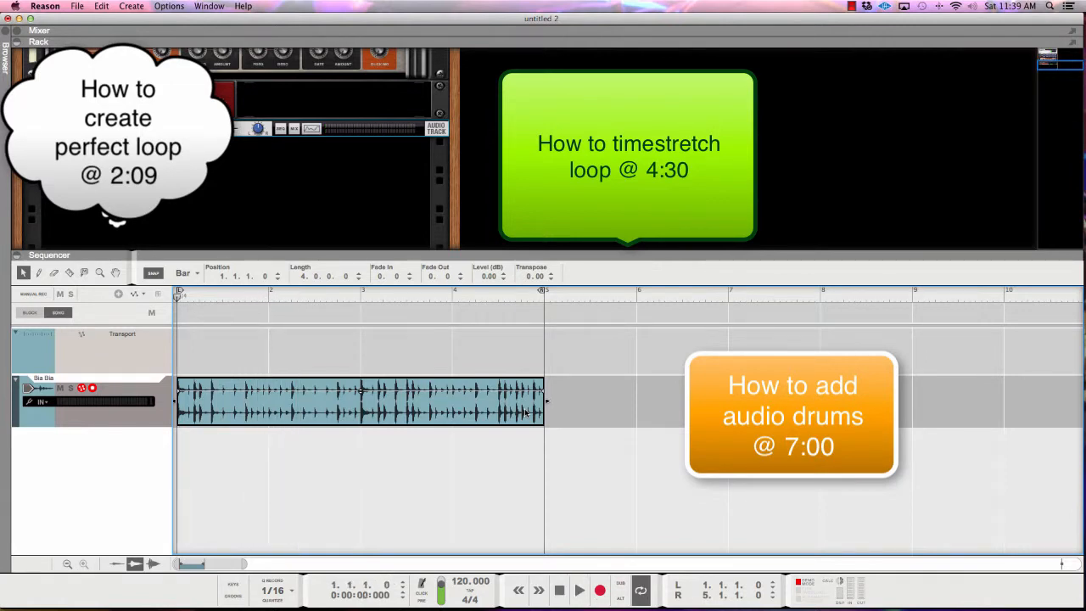
Set the song tempo to 85 BPM.
left_click(460, 582)
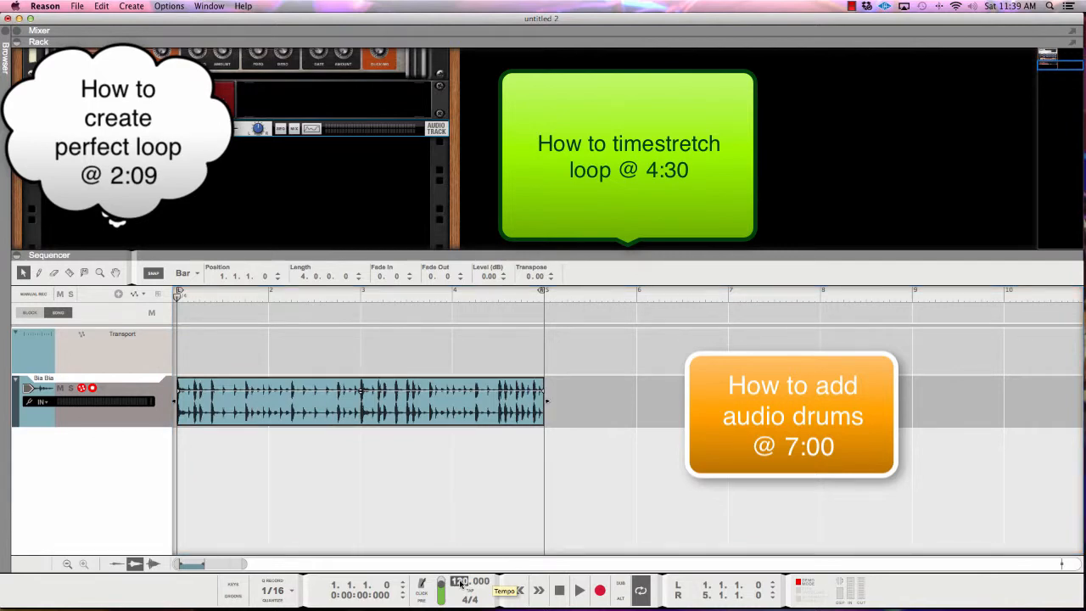
type("85")
key("Return")
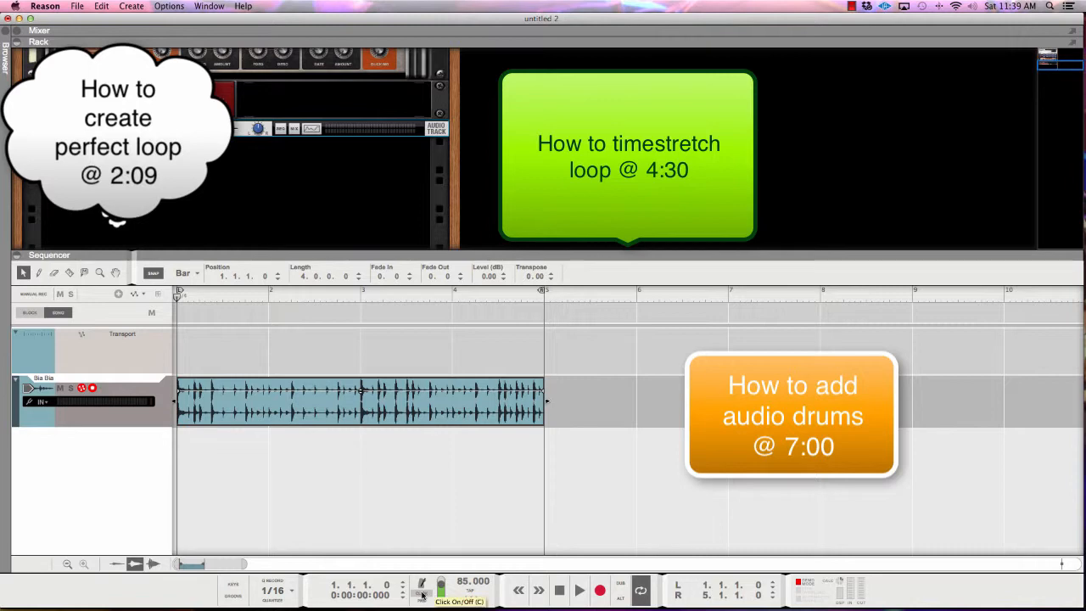
Turn on the metronome click and play the drum loop against it.
left_click(422, 595)
key("space")
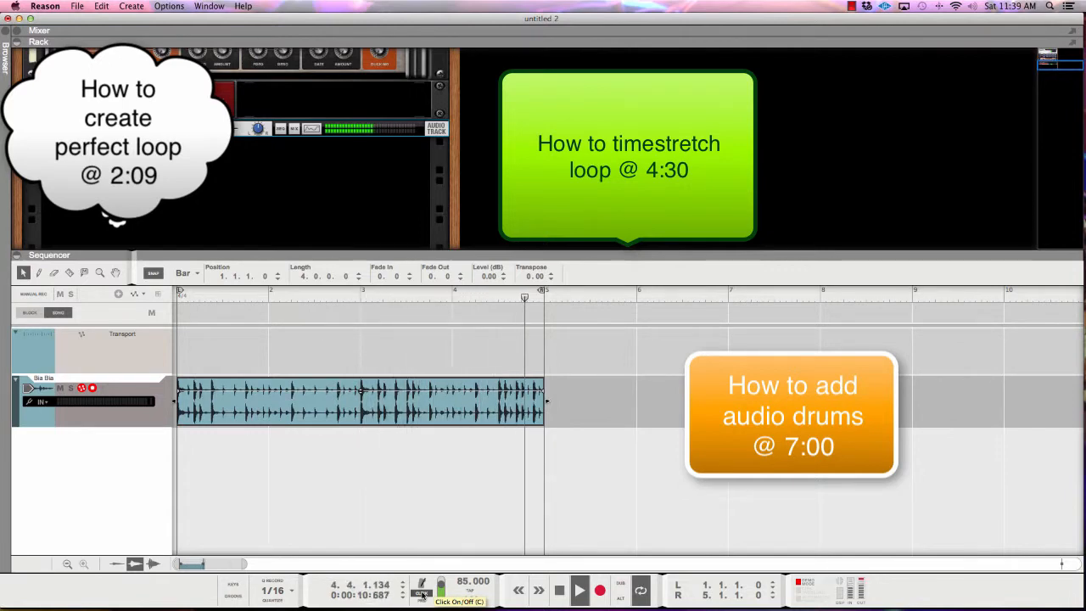
key("space")
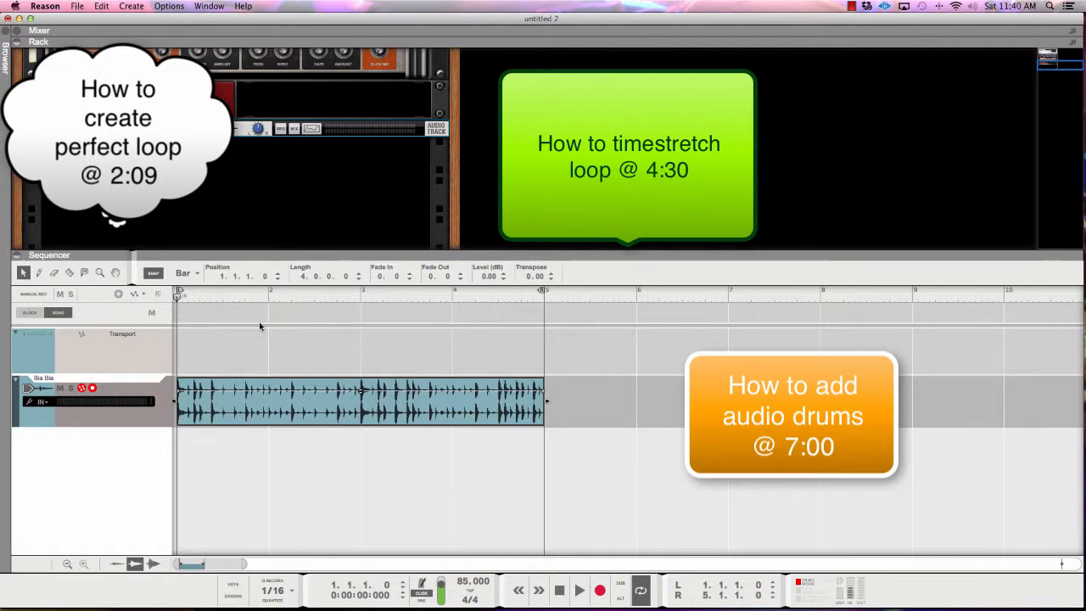
Deselect the drum clip and move the right loop locator to bar 2 to loop only the first bar.
left_click(348, 367)
key("h")
key("h")
key("h")
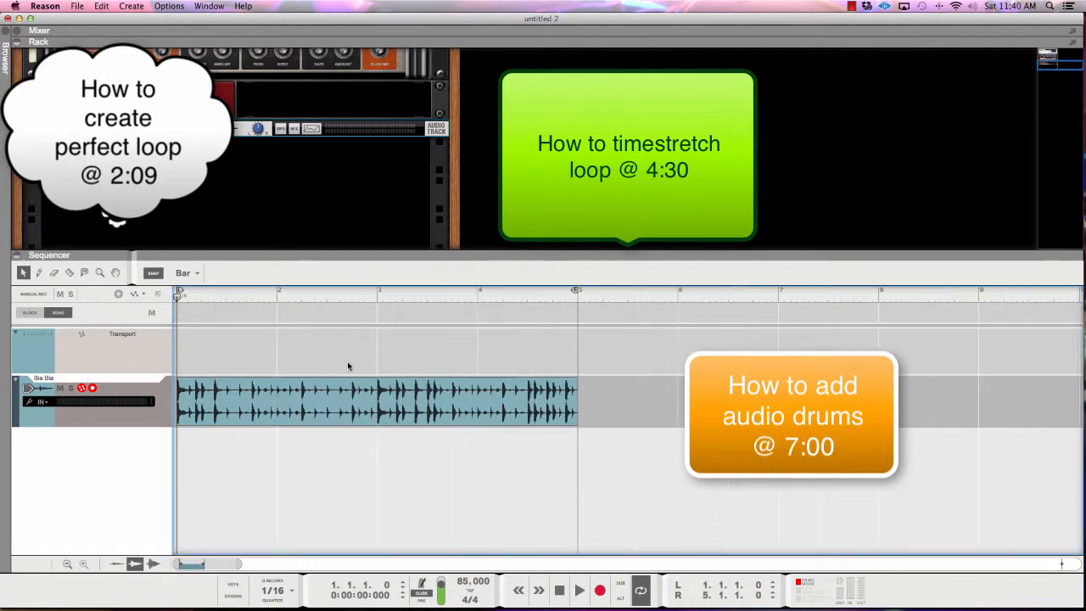
key("h")
key("h")
key("h")
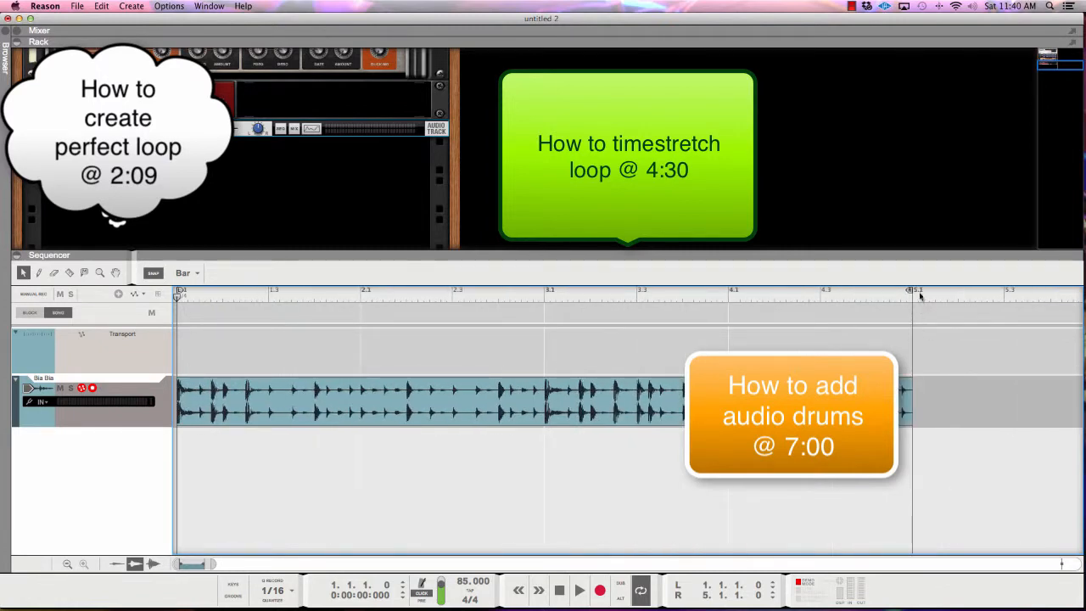
left_click_drag(912, 290, 413, 298)
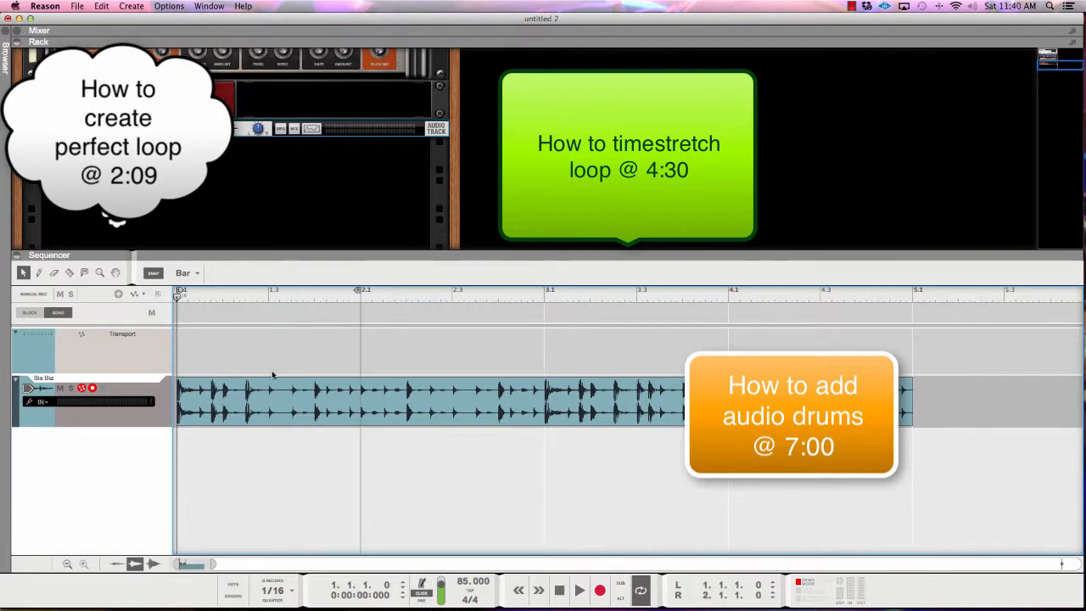
Change the sequencer's snap value to 1/16 for detailed editing of the first bar.
key("h")
key("h")
key("h")
key("h")
key("h")
key("h")
key("h")
key("h")
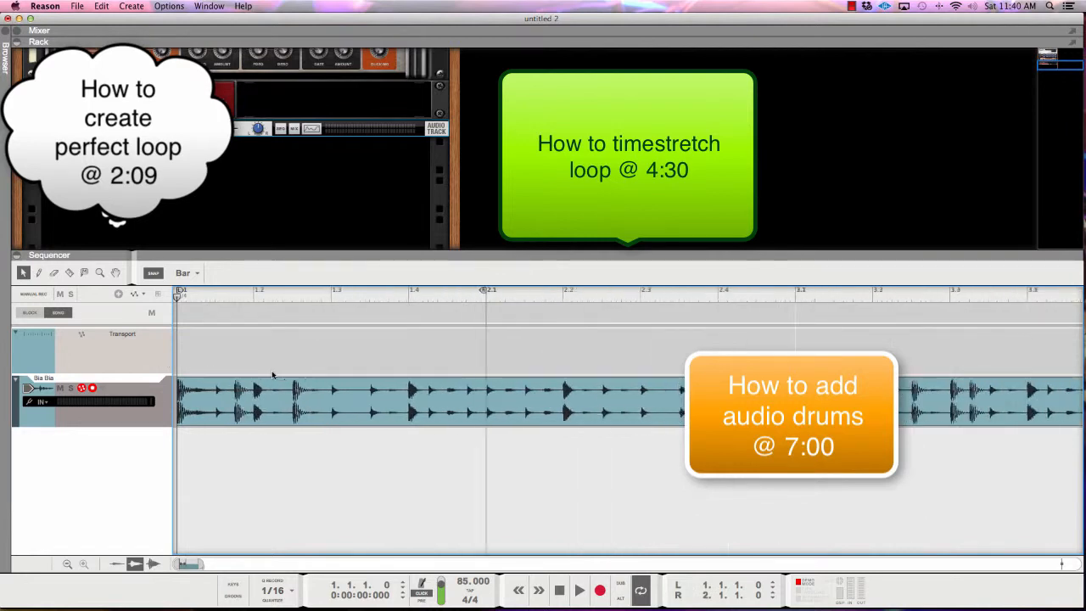
key("h")
key("h")
key("h")
key("h")
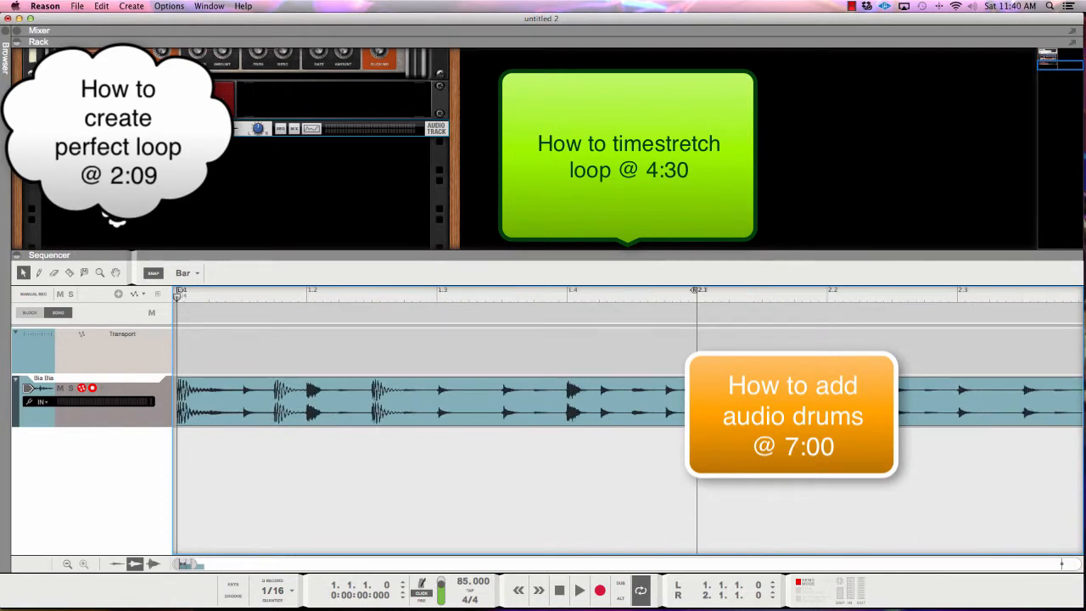
left_click(189, 273)
left_click(192, 323)
key("h")
key("h")
key("h")
key("h")
key("h")
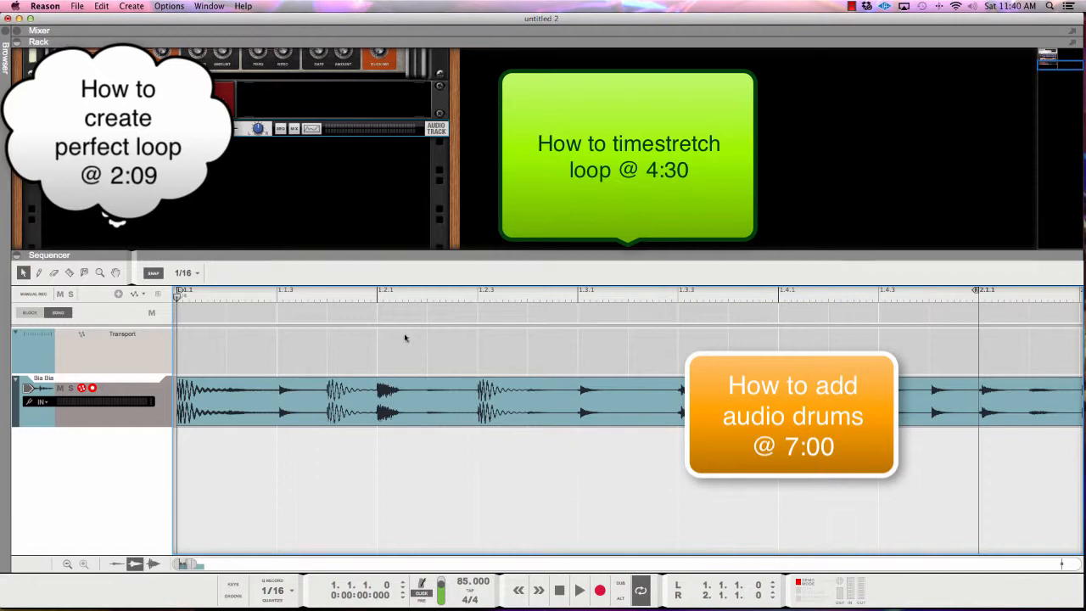
Import the bass drum sample Bd_404Loose_BL.wav from the drum sample folders onto a new audio track at bar 1.
key("super+i")
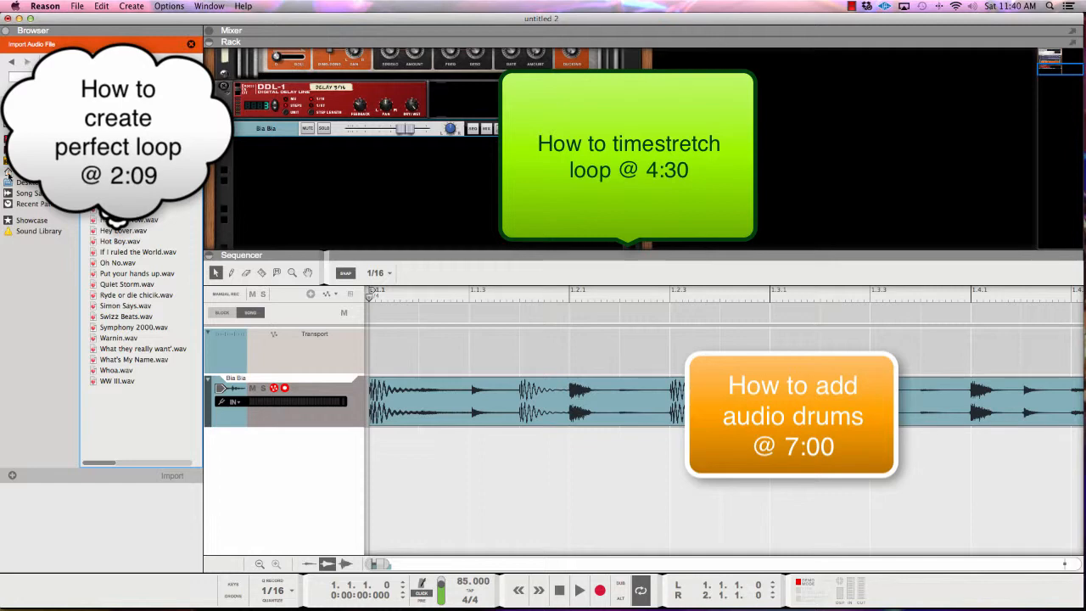
left_click(36, 139)
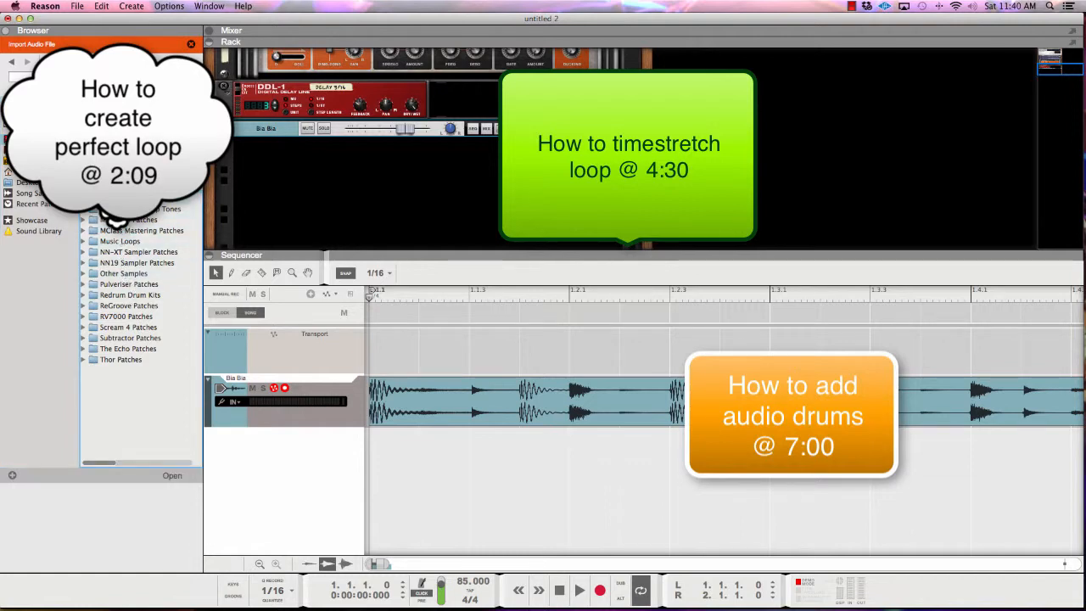
double_click(128, 166)
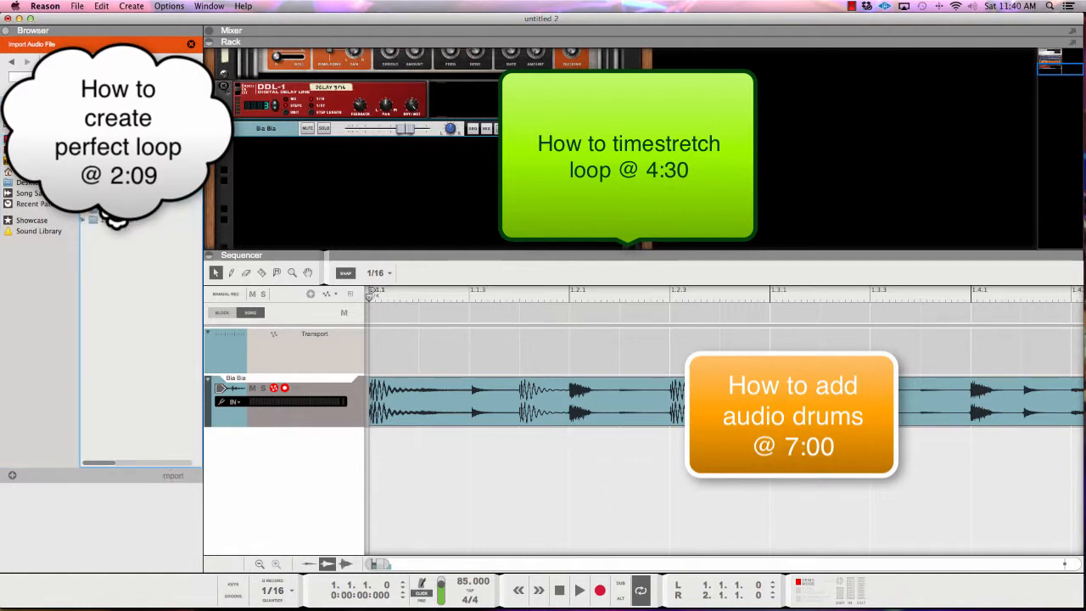
double_click(114, 219)
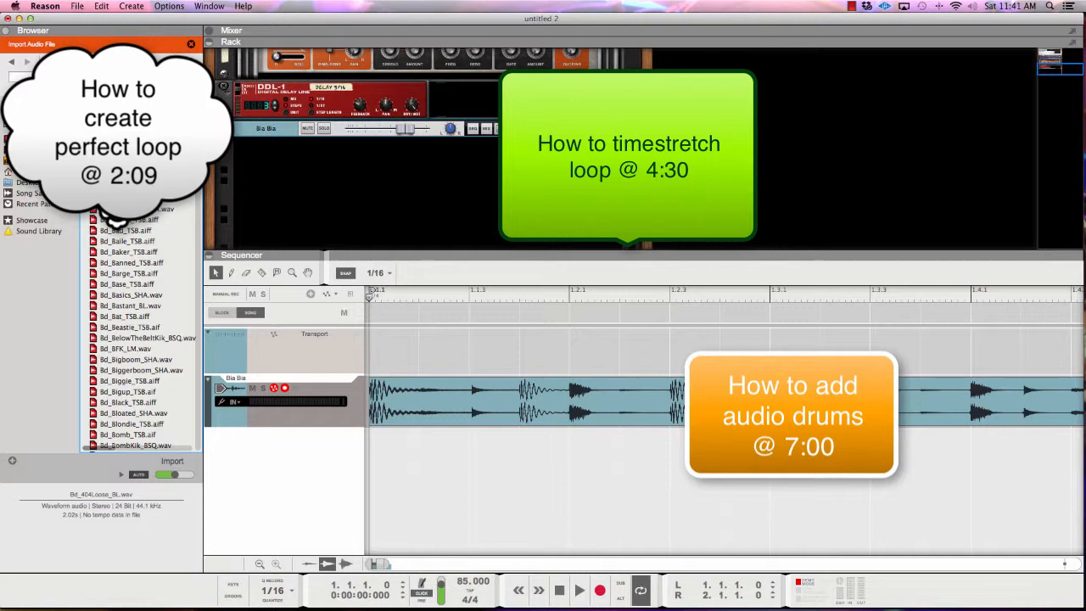
left_click_drag(127, 208, 393, 466)
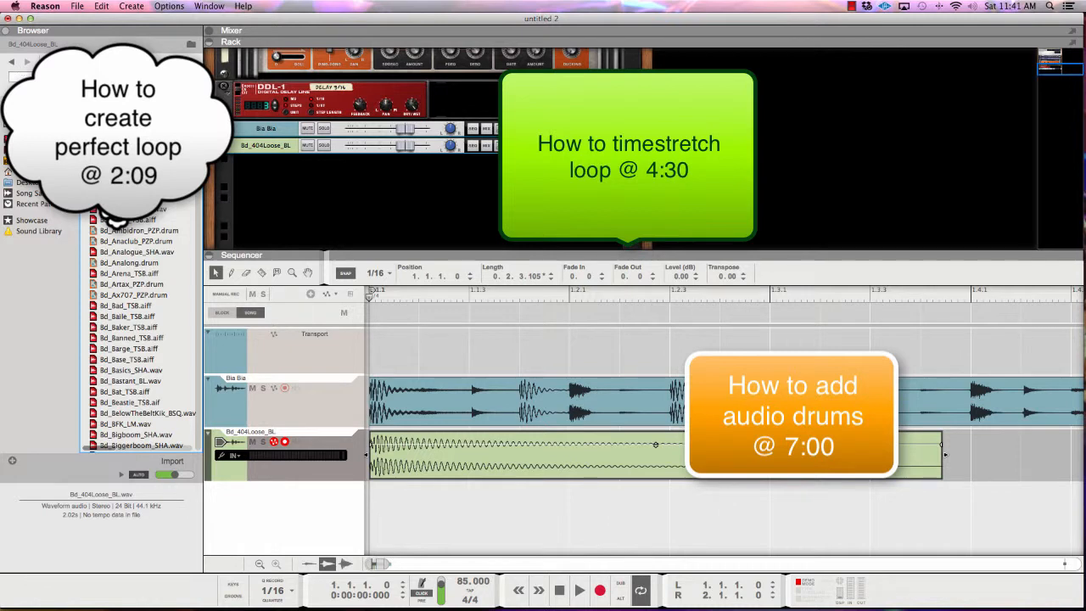
Import the bass drum sample Bd_Alien_TSB.aiff onto a new audio track at bar 1.
left_click(136, 240)
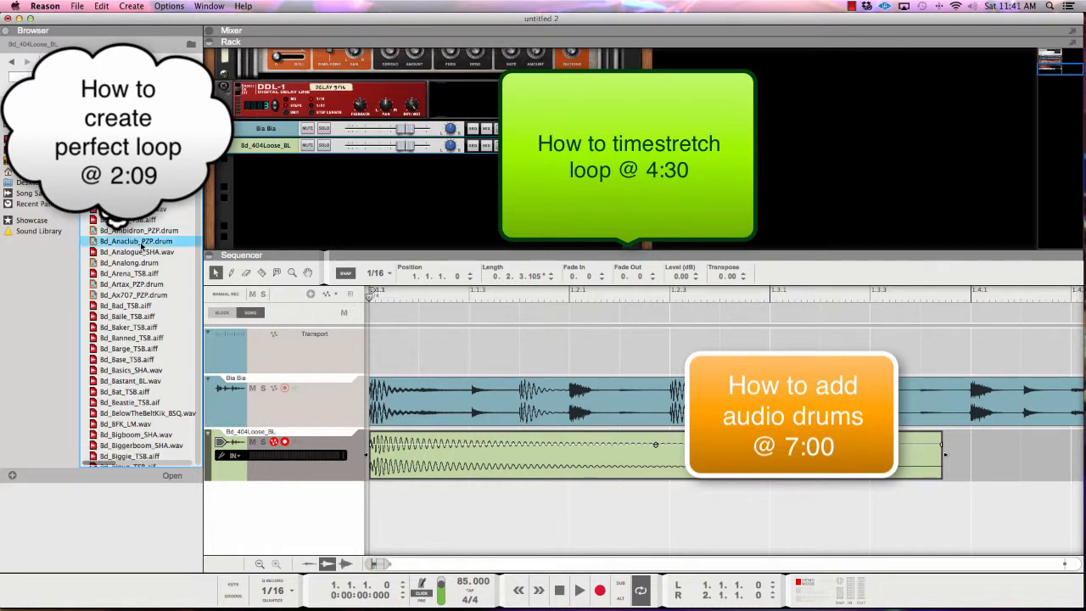
left_click(141, 231)
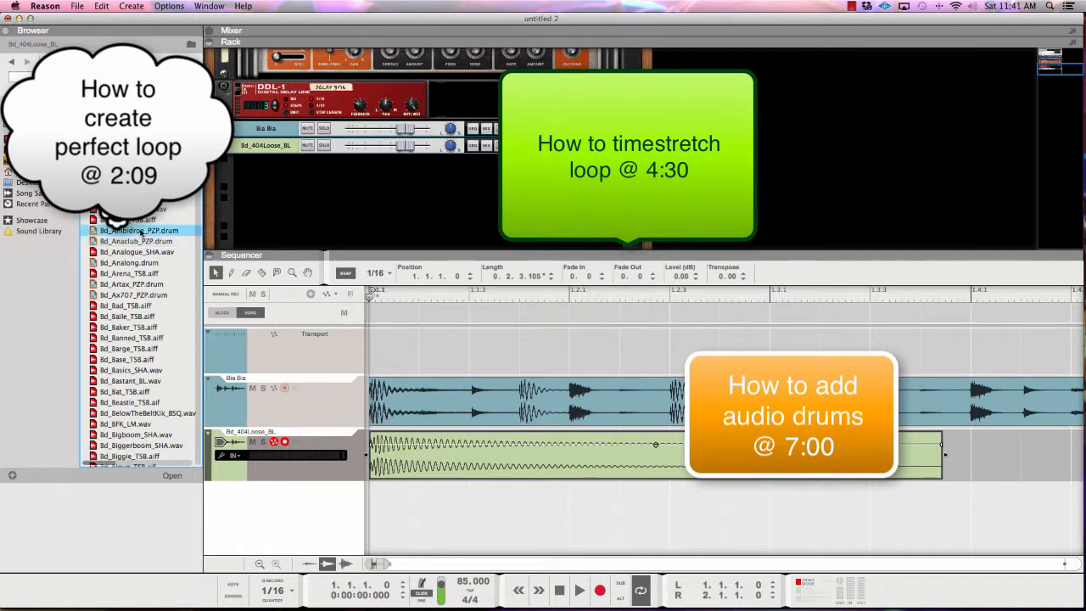
left_click(135, 220)
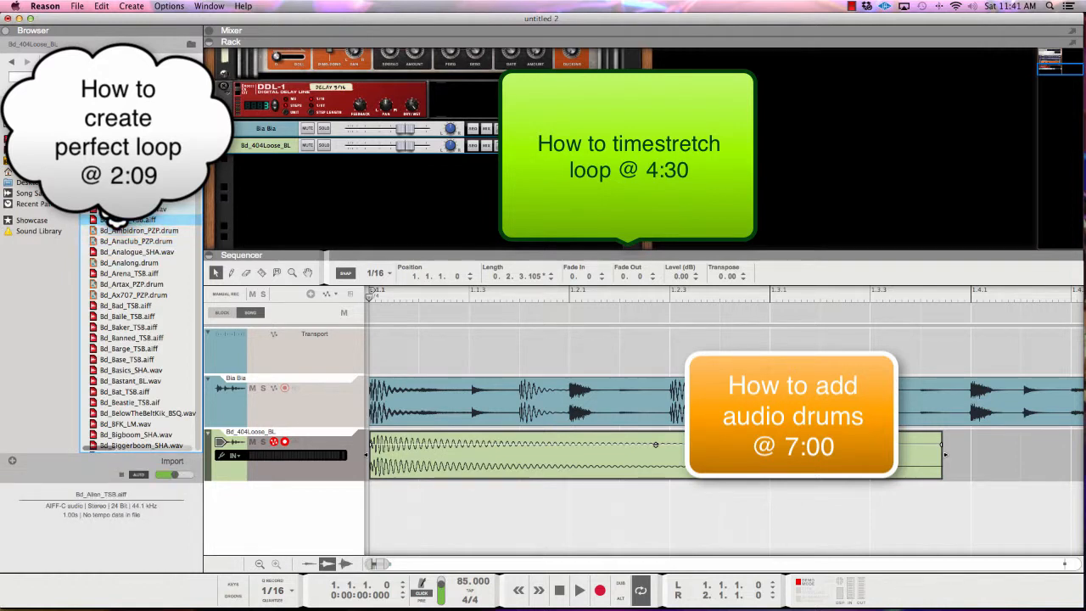
left_click_drag(144, 220, 376, 508)
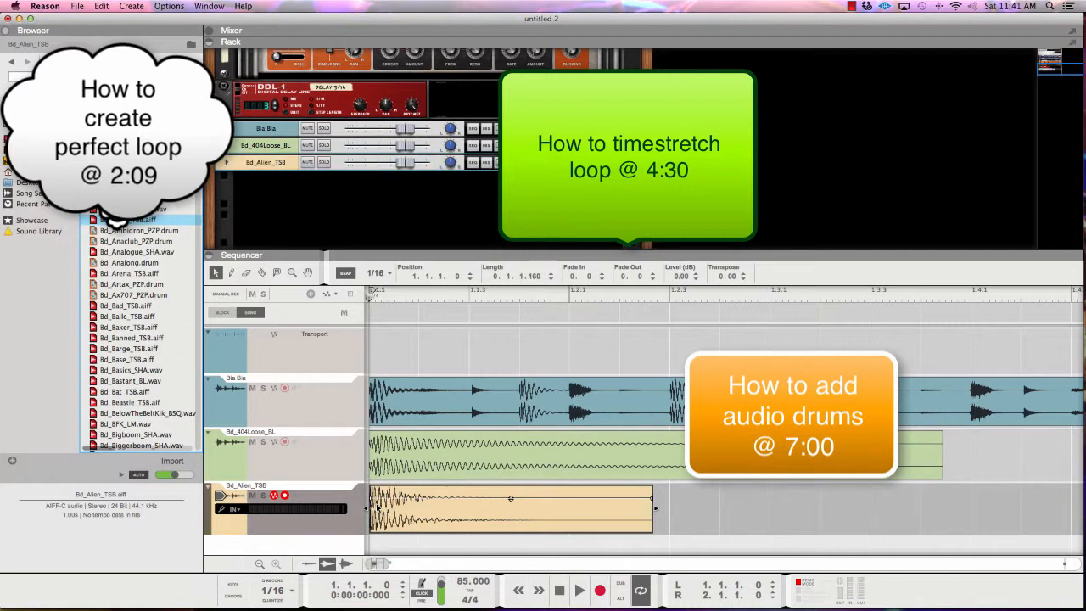
Import the snare sample Sd_Absolute_TSB.aif from the snare sample folder onto a new audio track at 1.2.1.
left_click(12, 63)
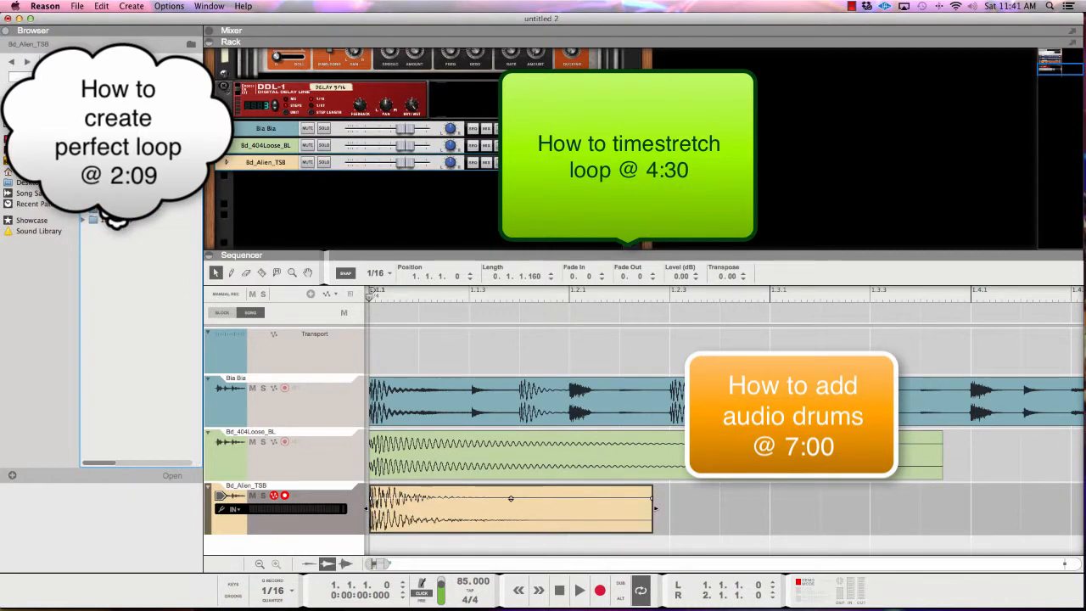
double_click(116, 220)
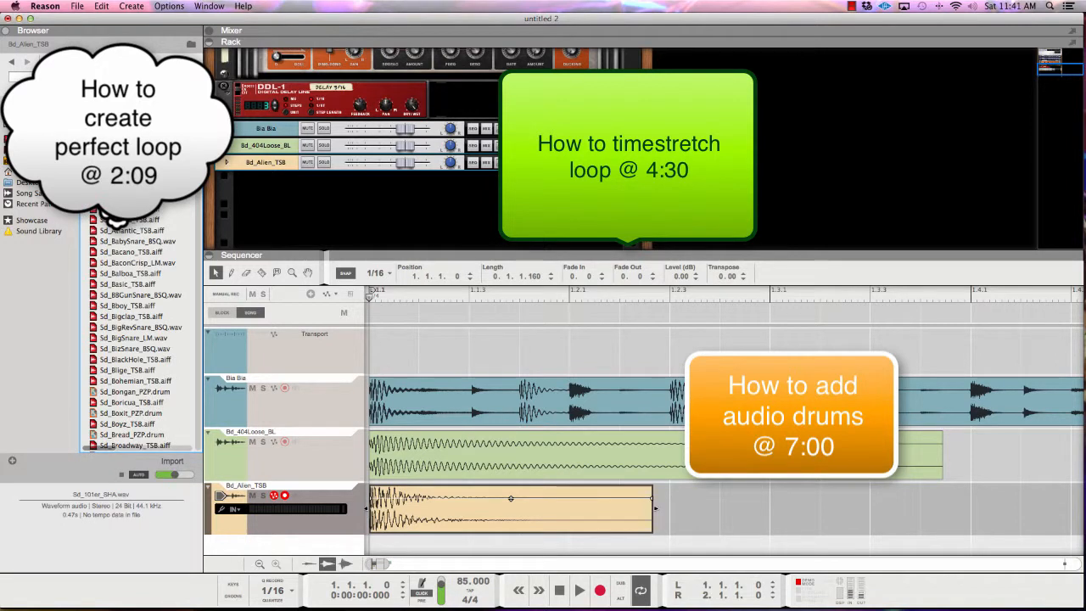
key("Down")
key("Down")
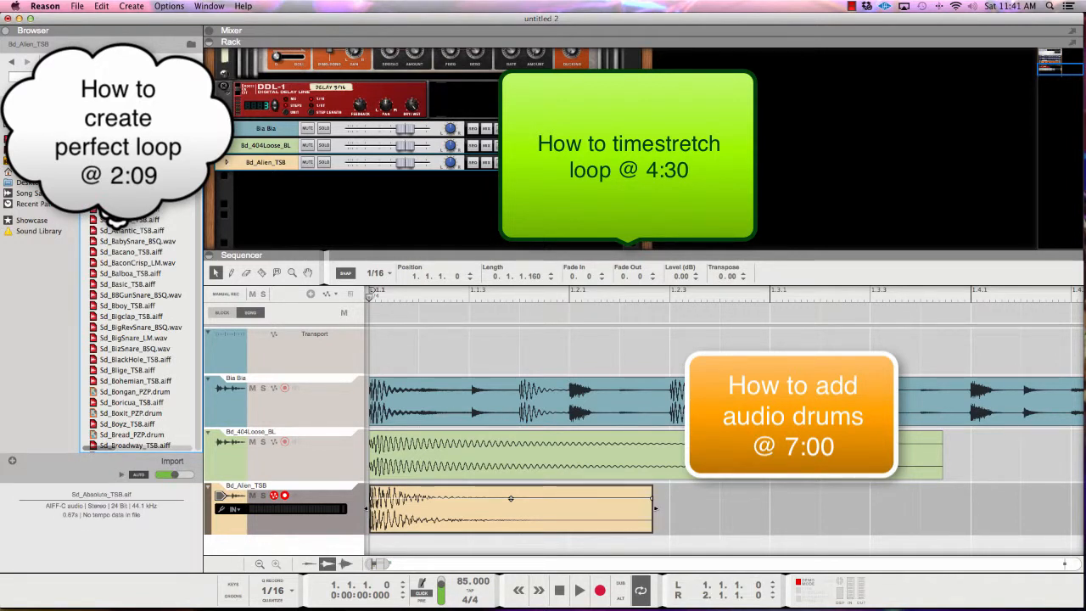
left_click_drag(135, 123, 570, 552)
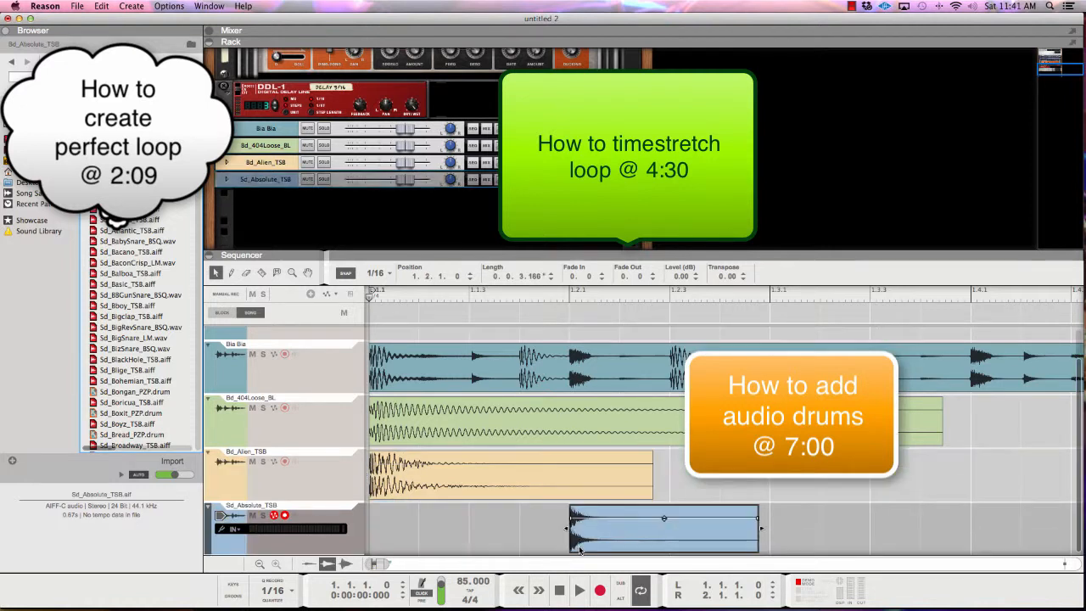
Open the hi-hat sample folder and audition the sample Hh_5K_BL.wav.
left_click(11, 62)
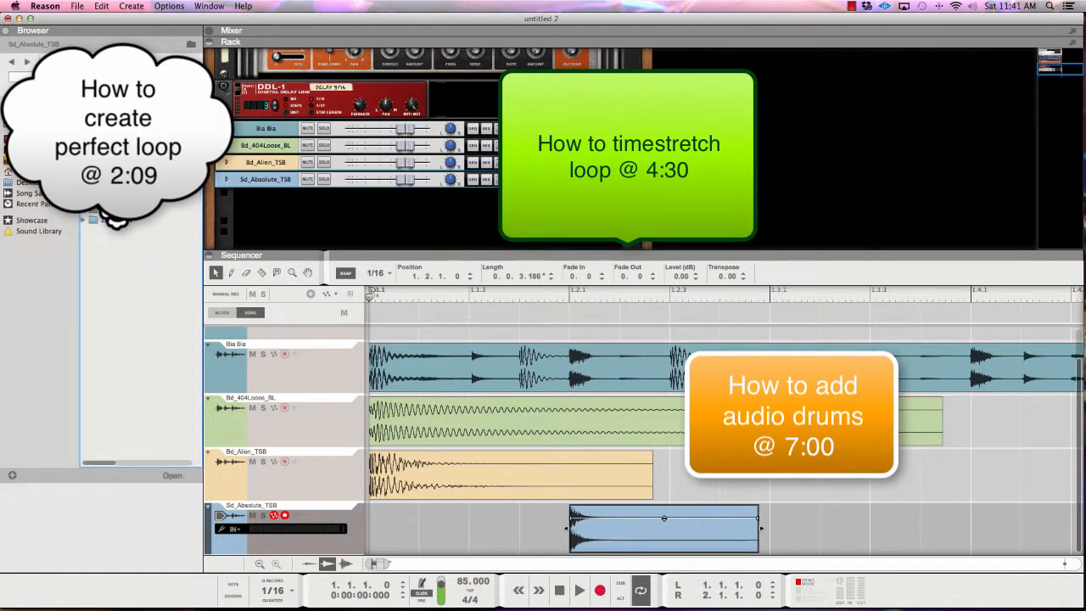
double_click(116, 220)
key("Down")
key("Down")
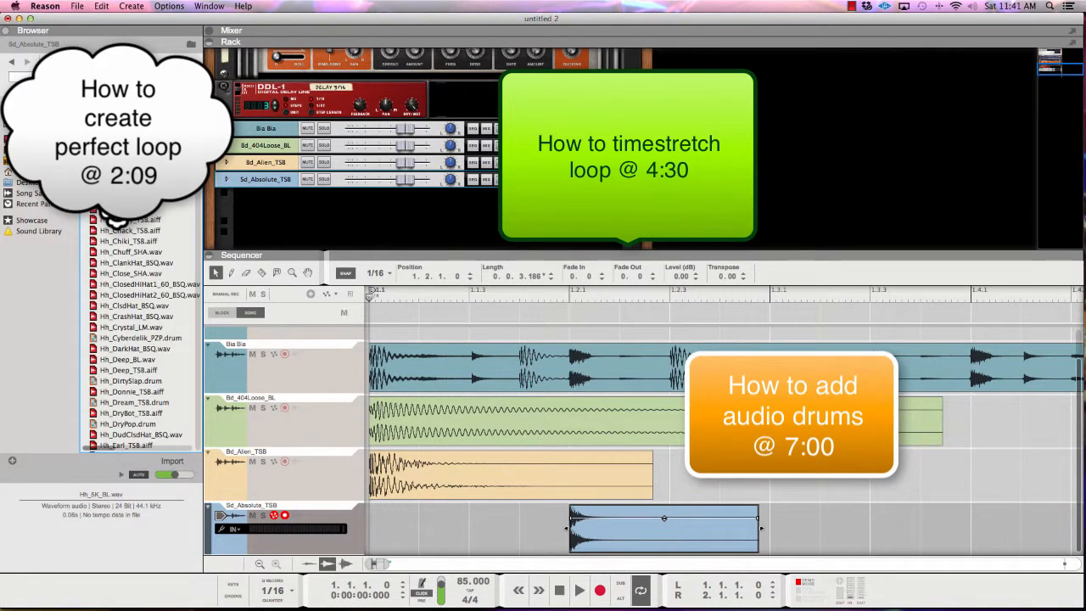
left_click_drag(123, 103, 391, 560)
double_click(125, 103)
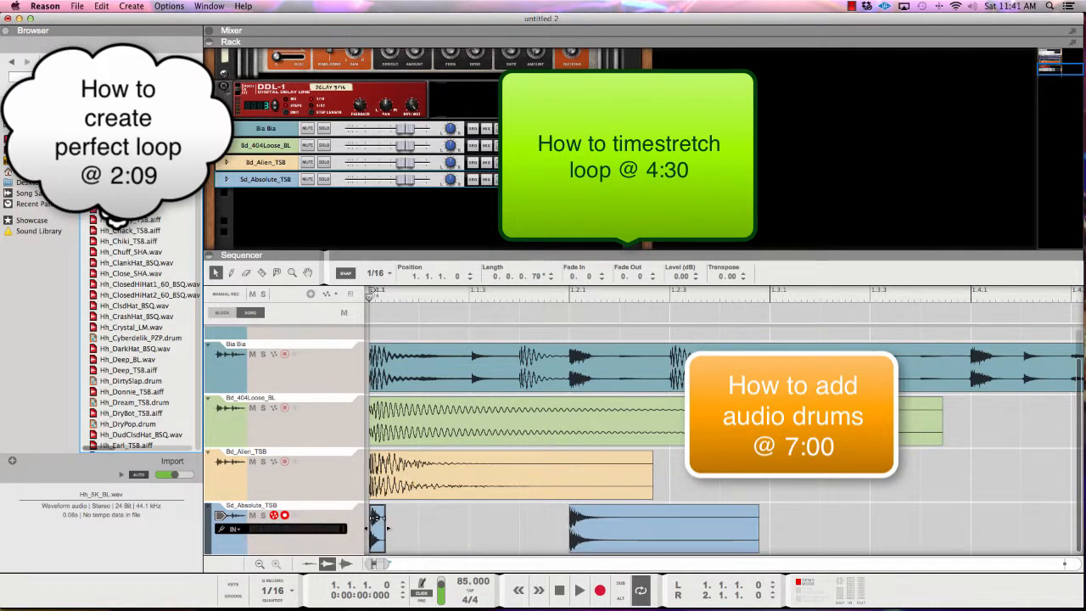
key("super+z")
Import Hh_5K_BL.wav onto a new audio track at 1.1.2 and collapse the sample browser.
mouse_move(105, 104)
left_mouse_down()
mouse_move(367, 421)
mouse_move(400, 566)
mouse_move(403, 550)
left_mouse_up()
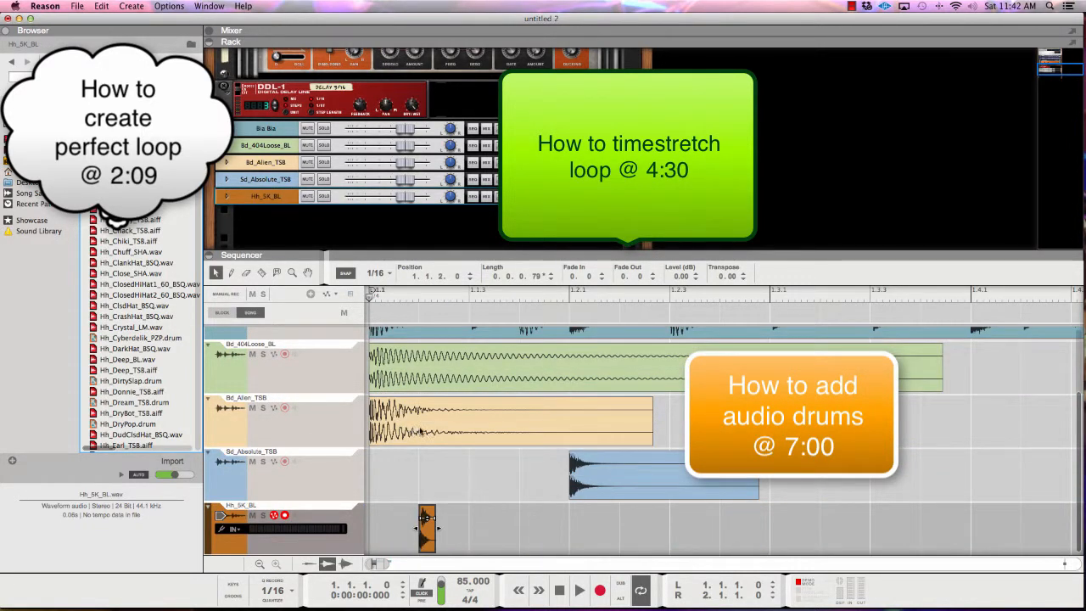
left_click(6, 34)
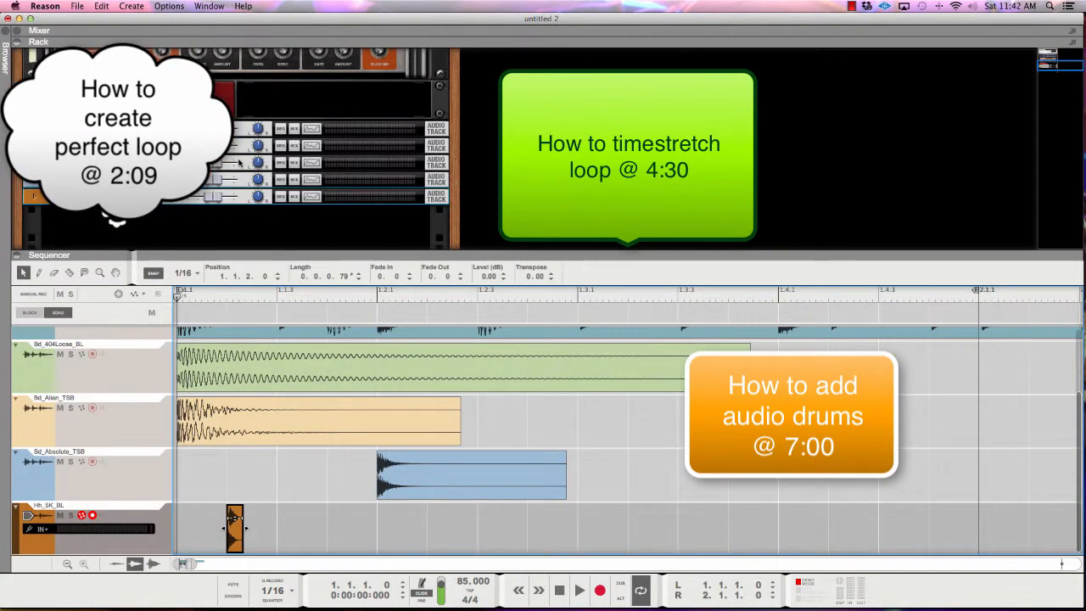
Shorten the Bd_404Loose_BL and Bd_Alien_TSB clips to 0.0.2.0 and give each a one-sixteenth fade-out.
scroll(321, 466, "up", 2)
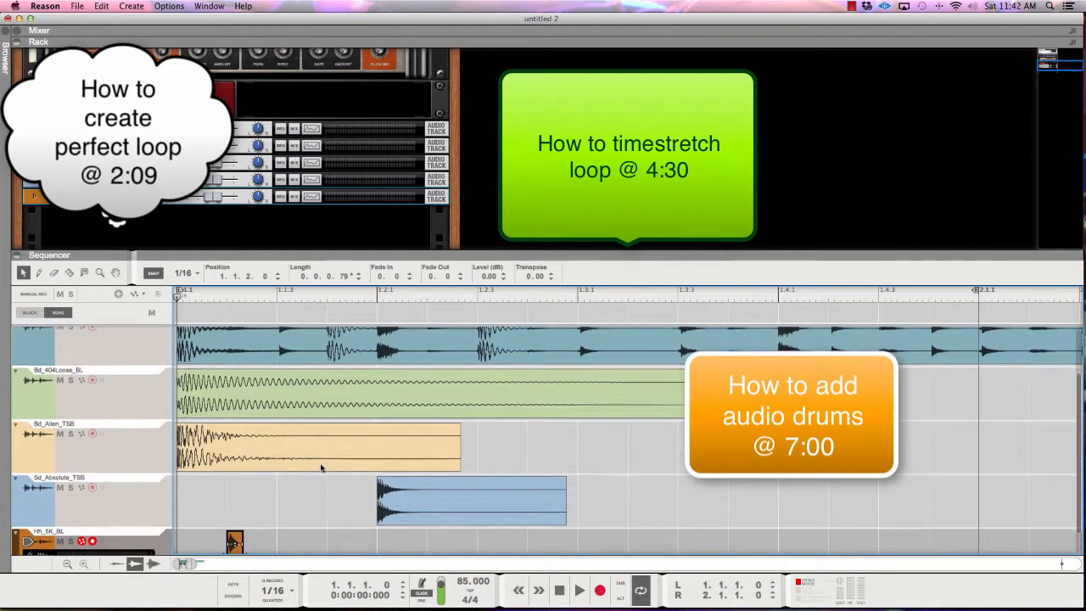
scroll(321, 467, "up", 4)
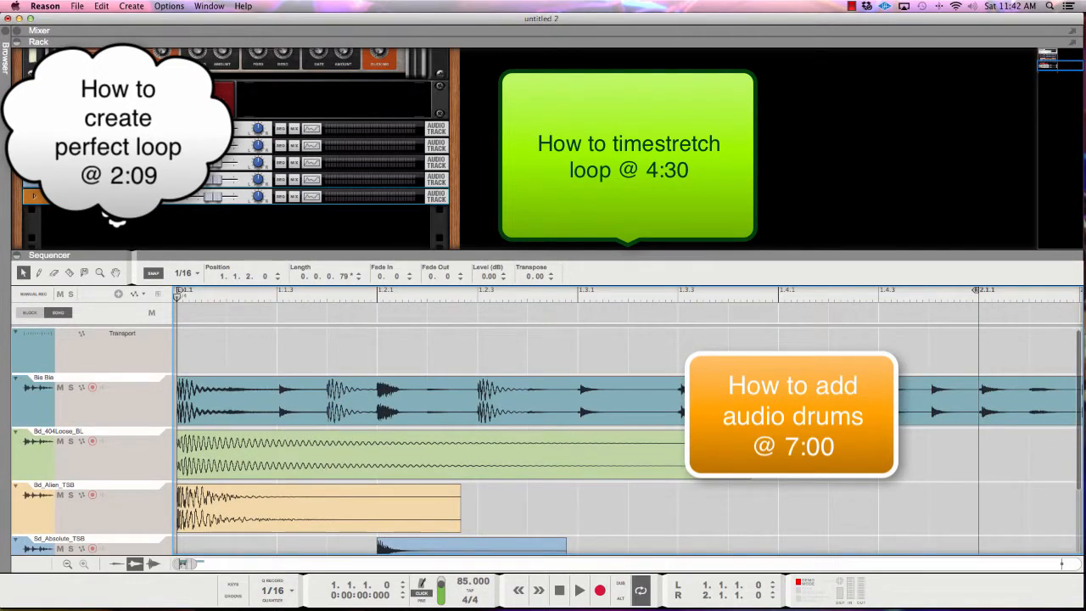
left_click(463, 444)
left_click_drag(750, 454, 327, 454)
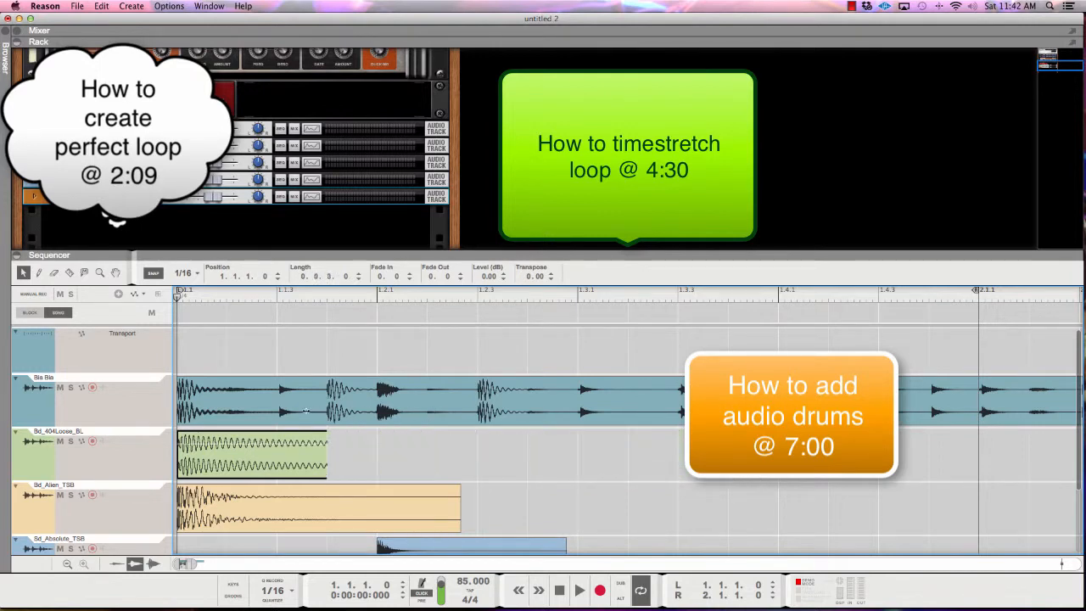
left_click_drag(311, 410, 267, 411)
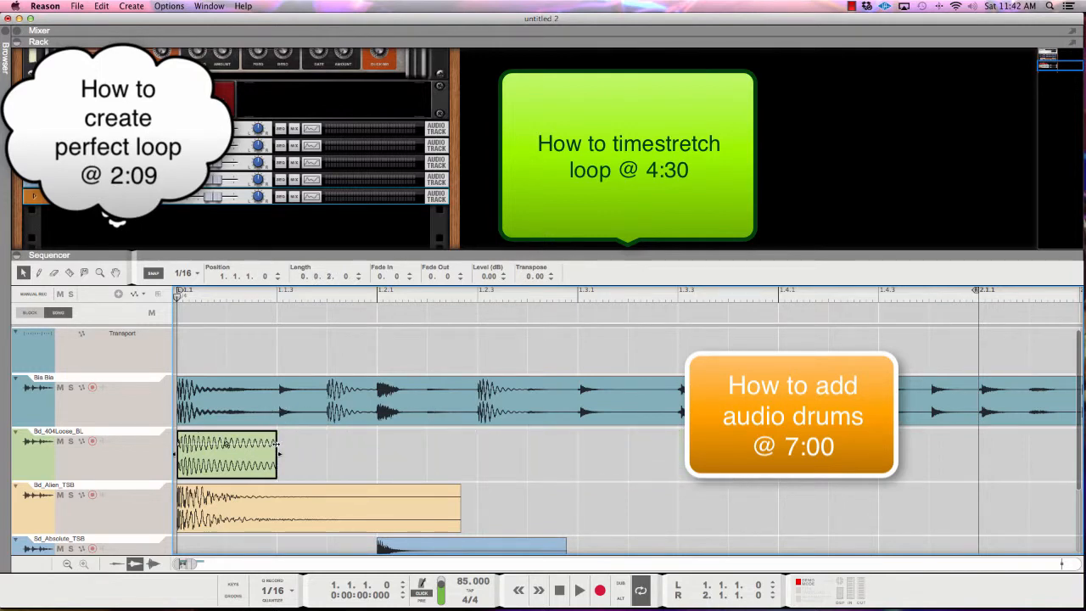
left_click_drag(252, 444, 242, 445)
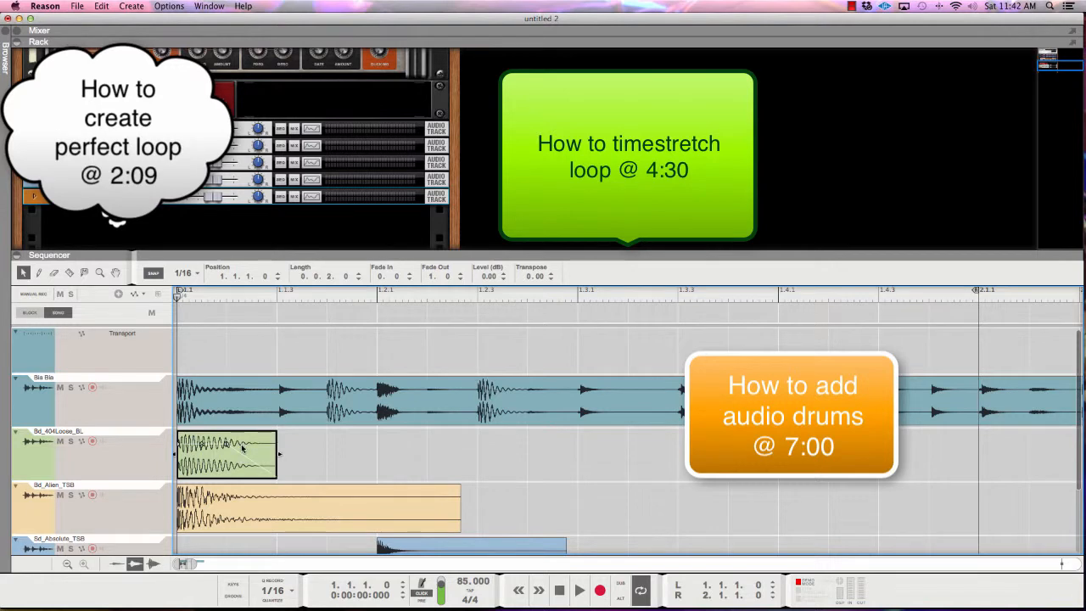
left_click(289, 512)
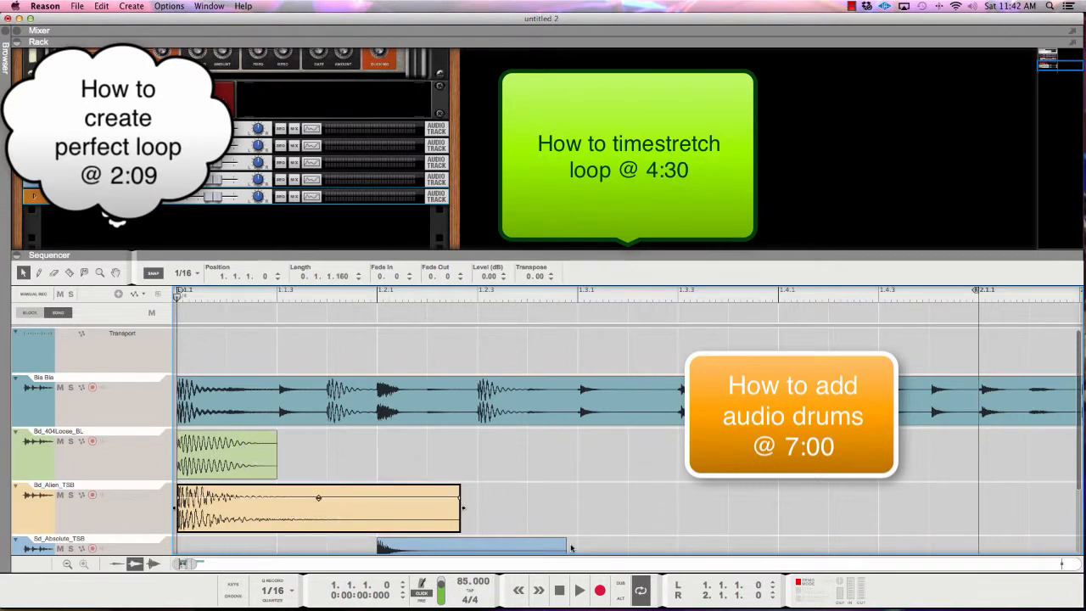
left_click_drag(461, 507, 232, 497)
Mute the Sd_Absolute_TSB snare clip and select the hi-hat clip at 1.1.2.
scroll(251, 497, "down", 3)
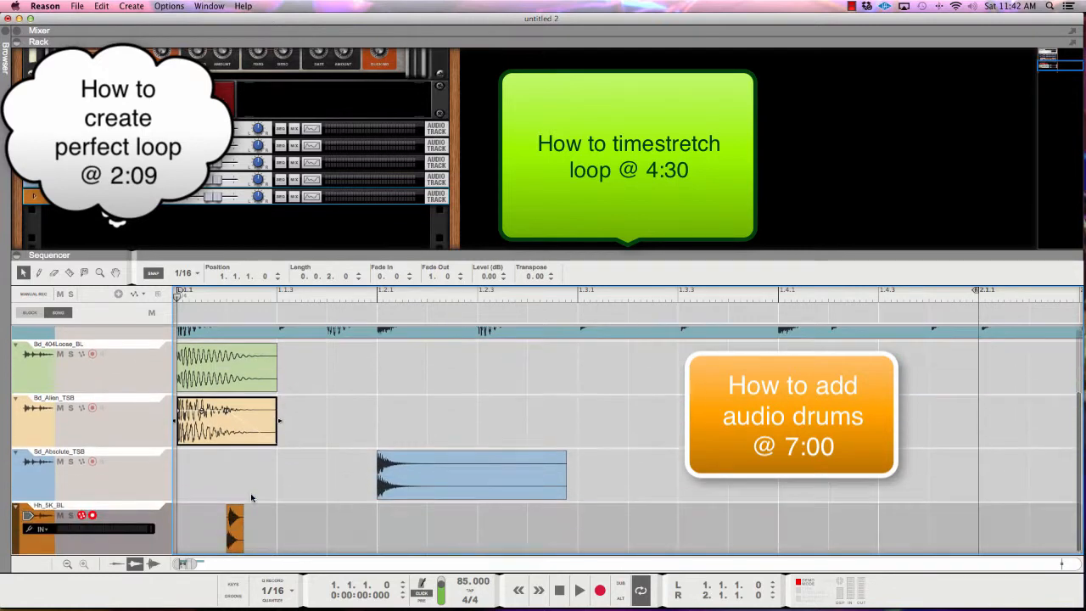
left_click(404, 487)
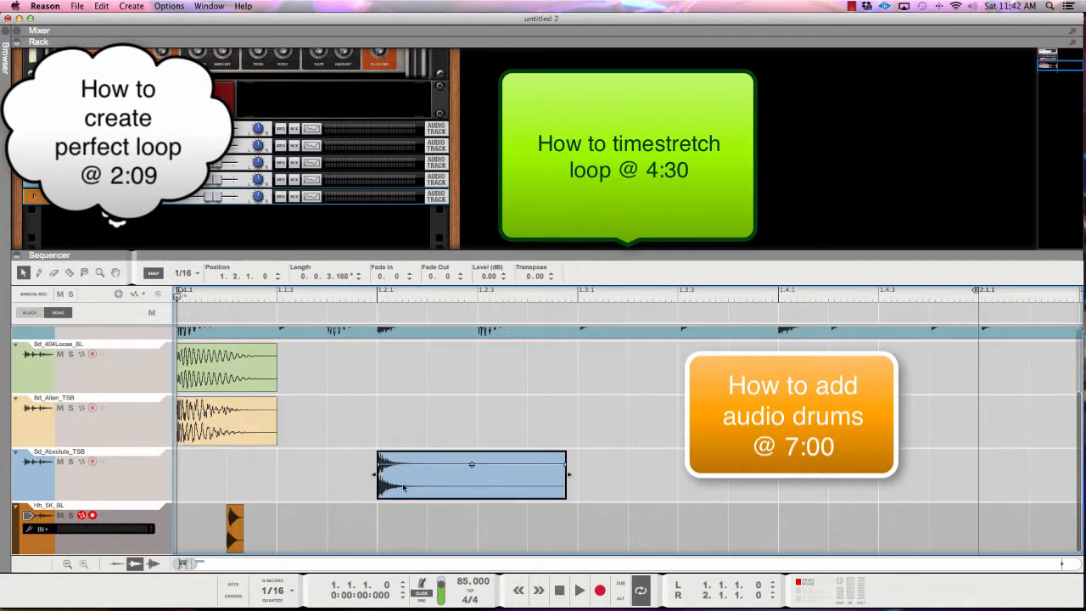
key("m")
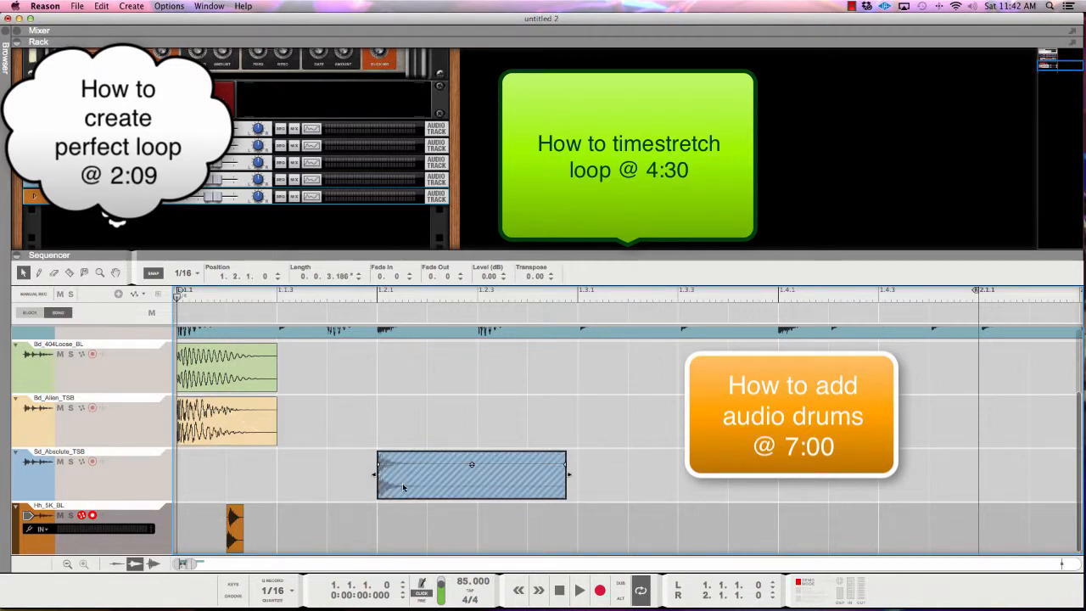
left_click(242, 526)
Play the first bar to hear the layered bass drums against the loop, and return to the start.
scroll(235, 526, "up", 3)
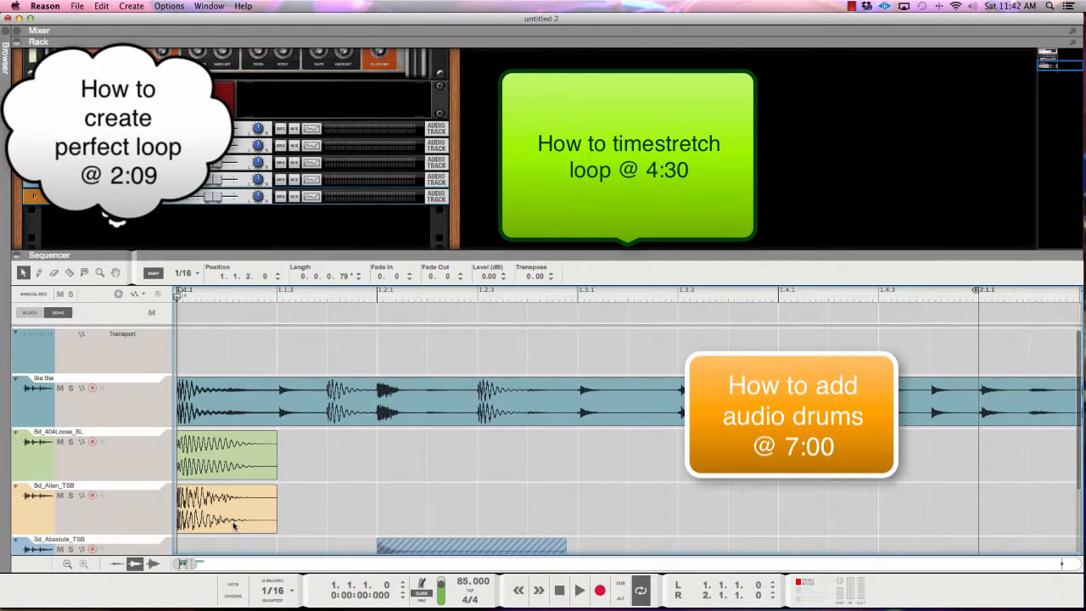
key("space")
key("space")
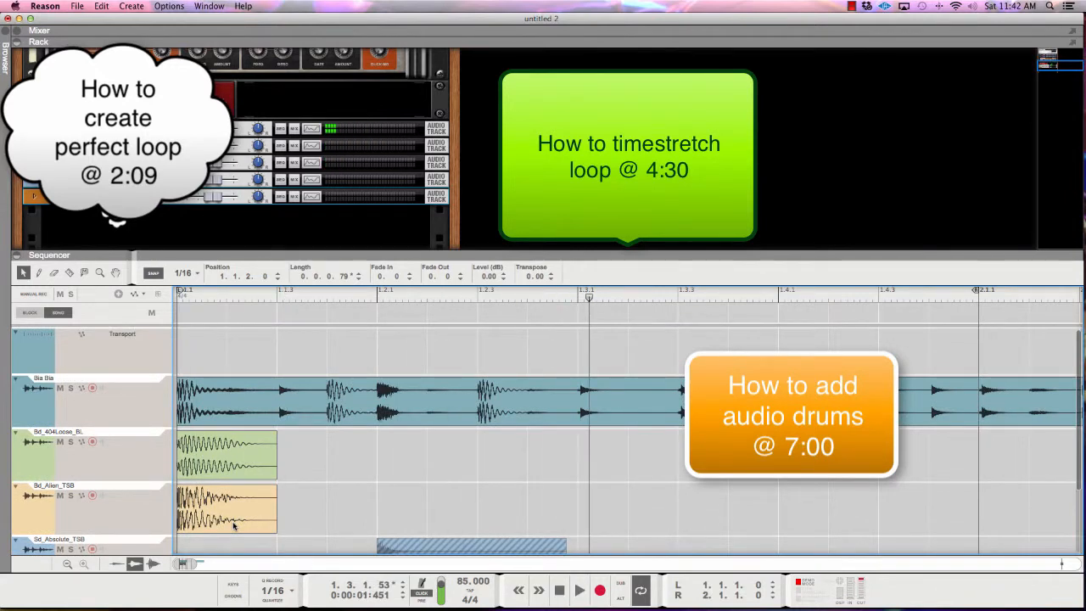
key("space")
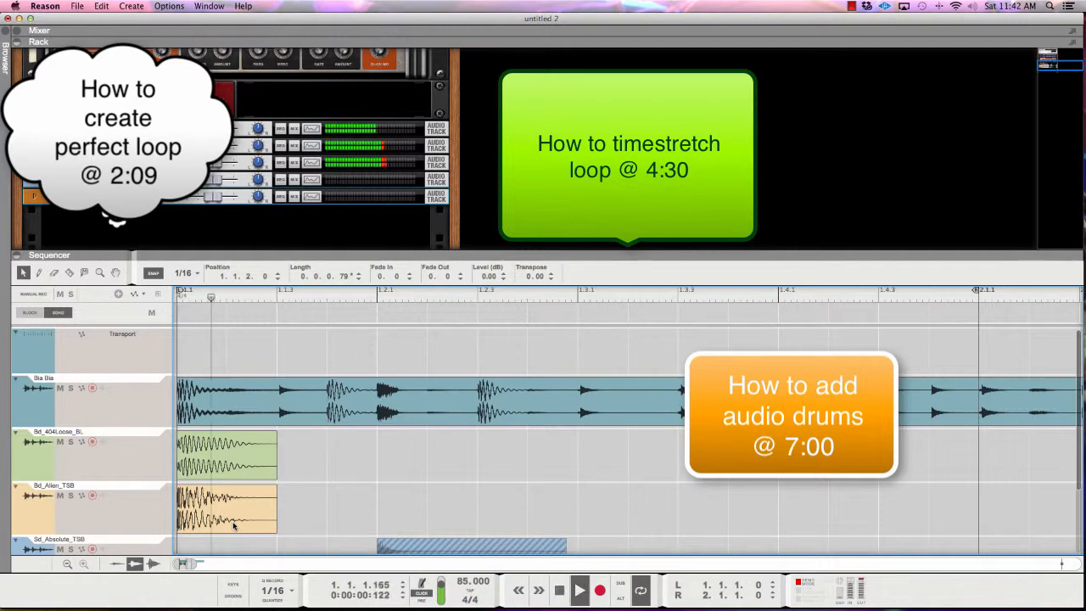
key("space")
key("shift+Return")
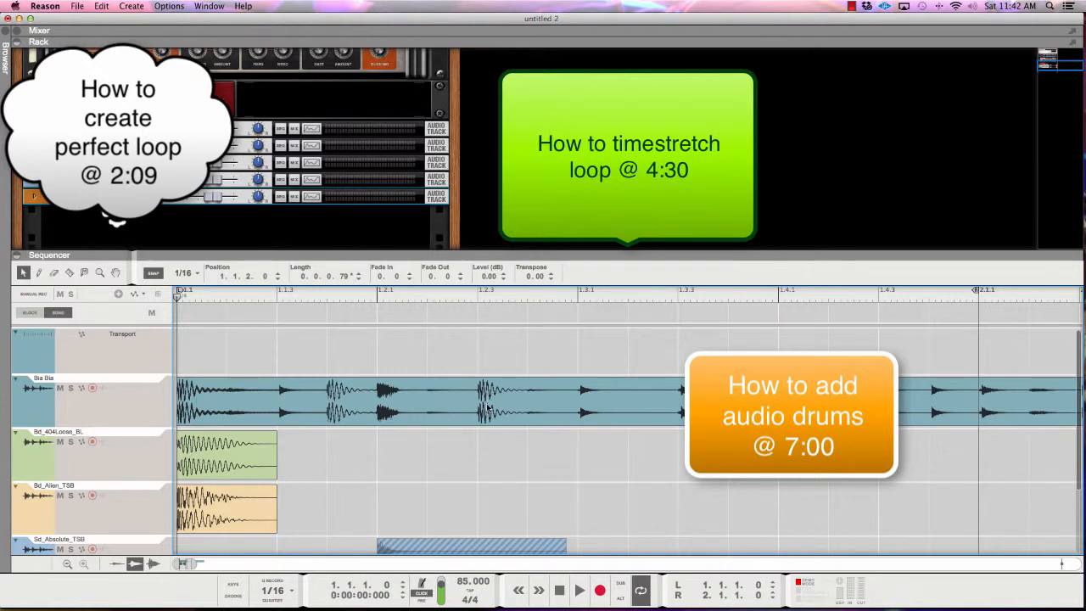
Copy both bass drum clips to the loop's other kick hits at 1.1.4 and 1.2.3 and play them back.
left_click_drag(281, 518, 508, 473)
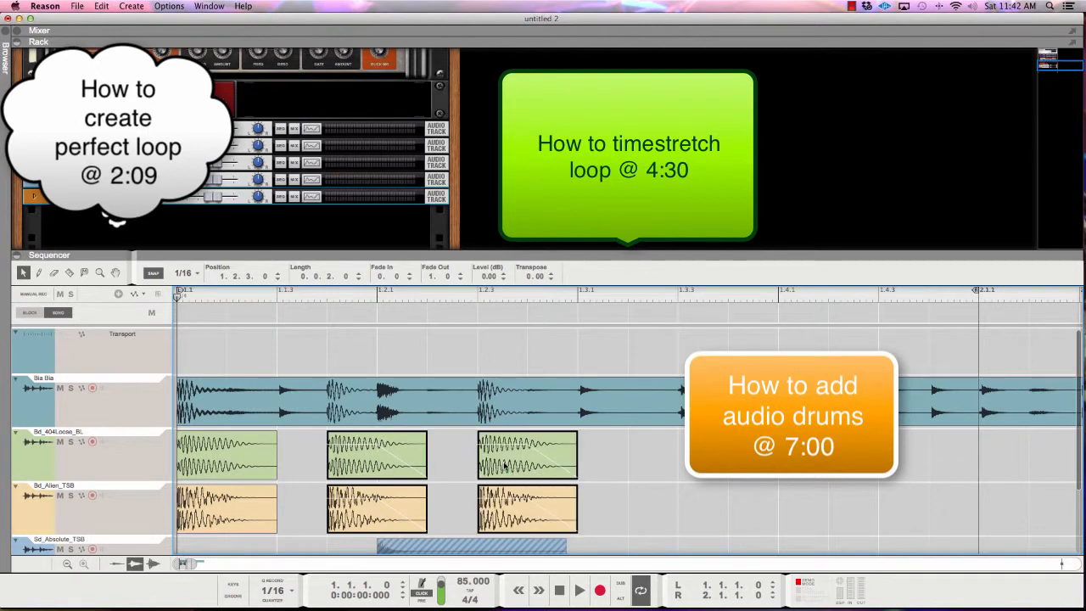
key("space")
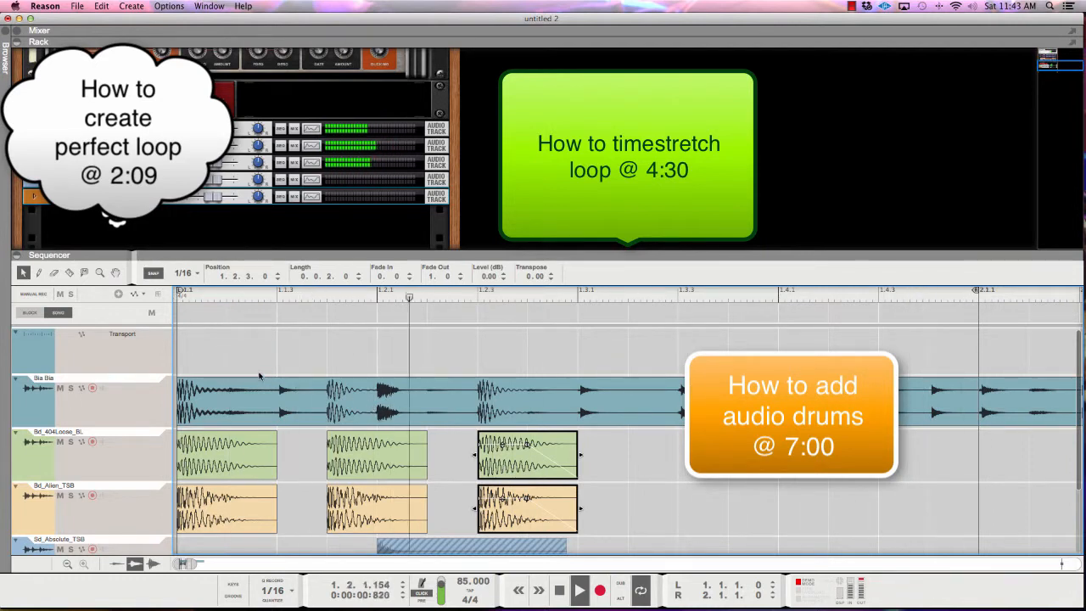
key("space")
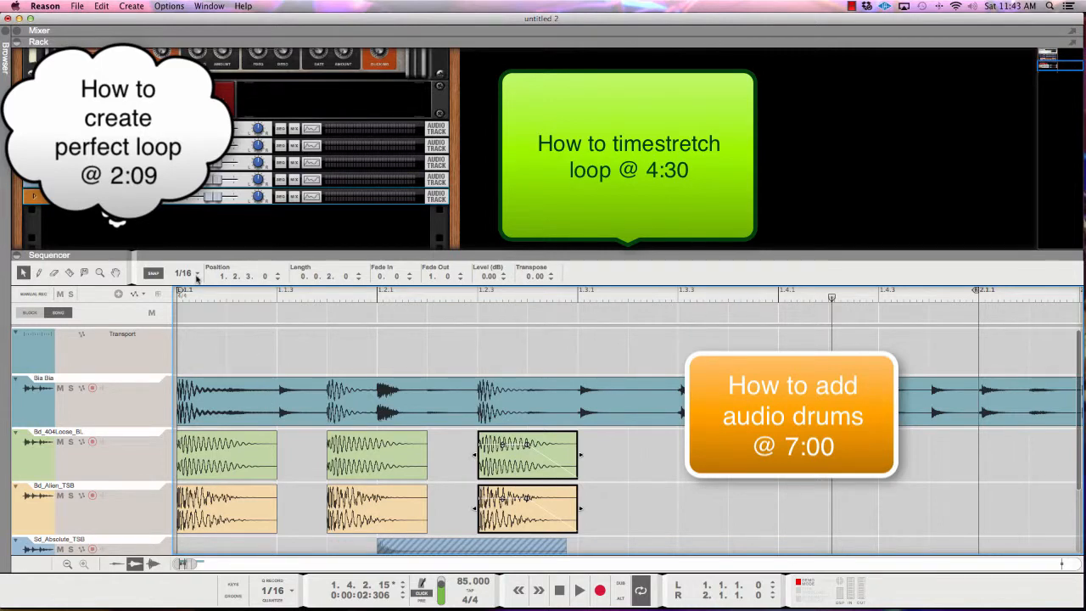
Split the drum loop clip with the Razor tool around its kick hits at 1.1.3, 1.1.4, 1.2.1, 1.2.3 and 1.3.1.
left_click(69, 272)
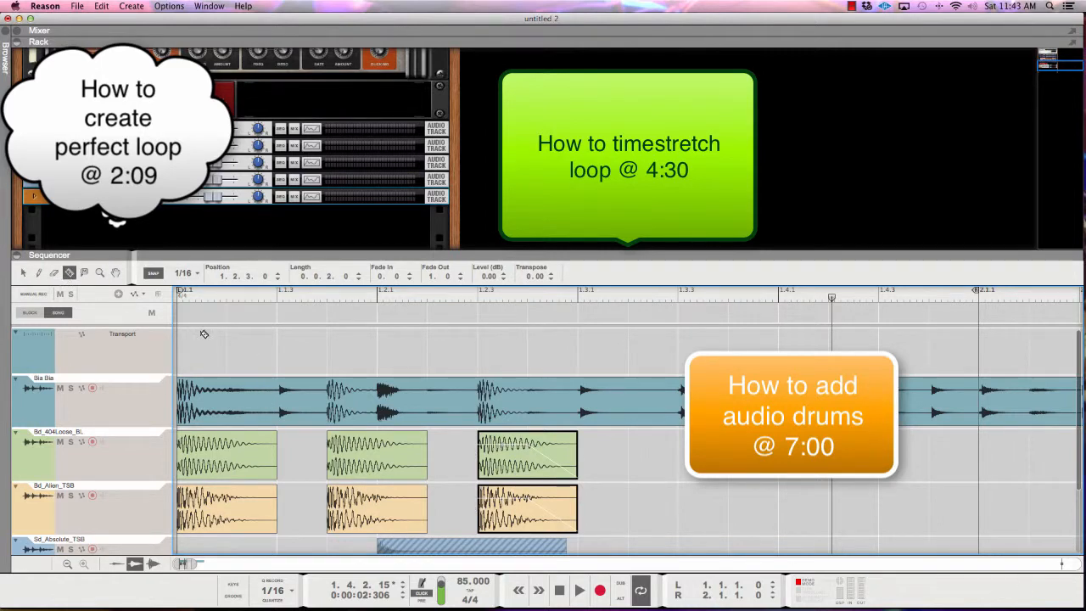
left_click(330, 403)
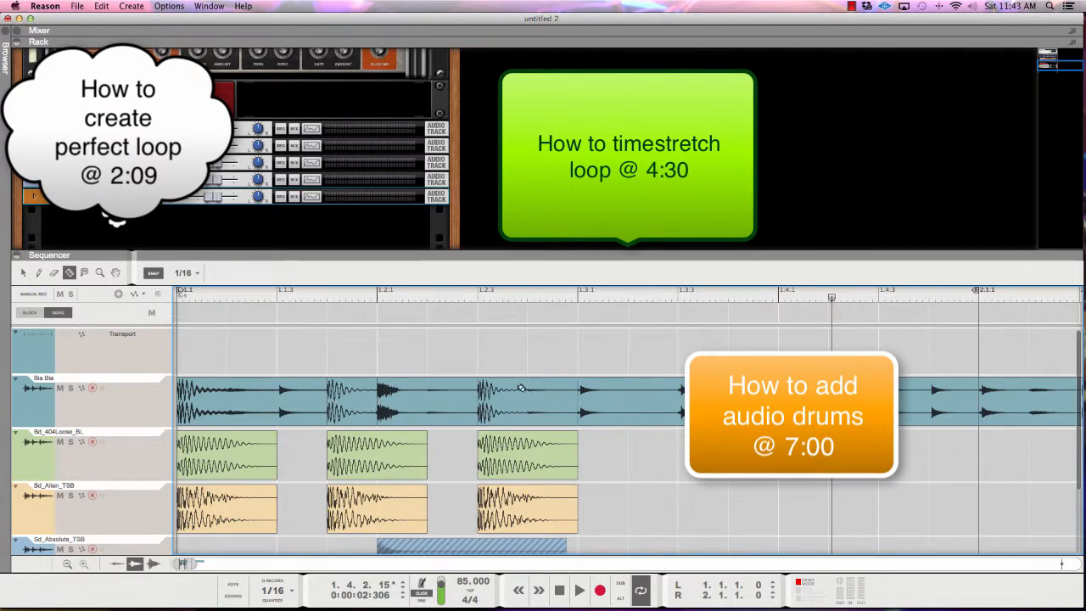
key("q")
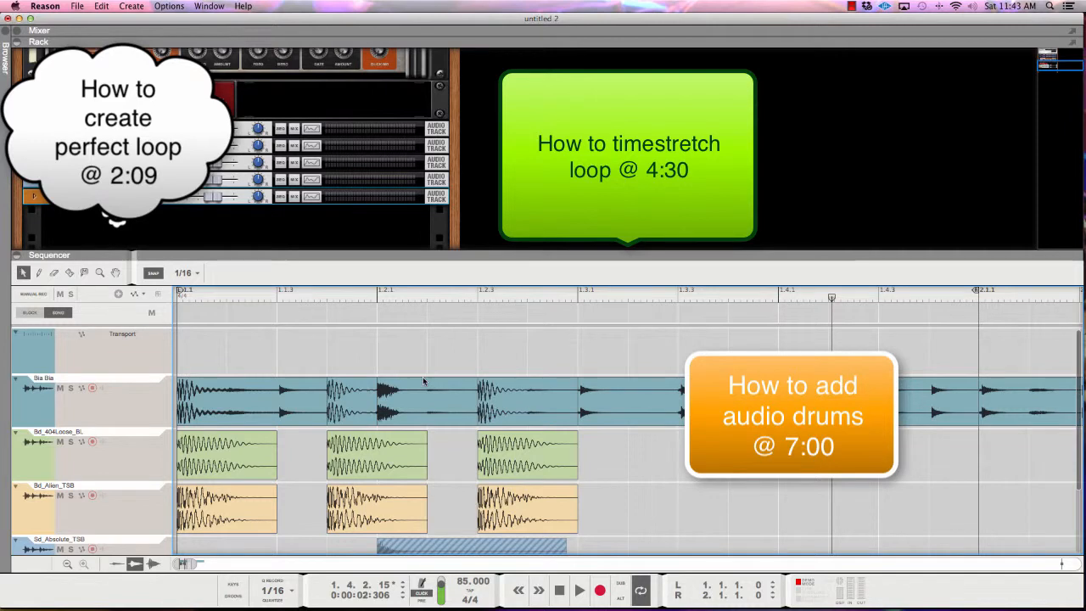
key("r")
left_click(278, 403)
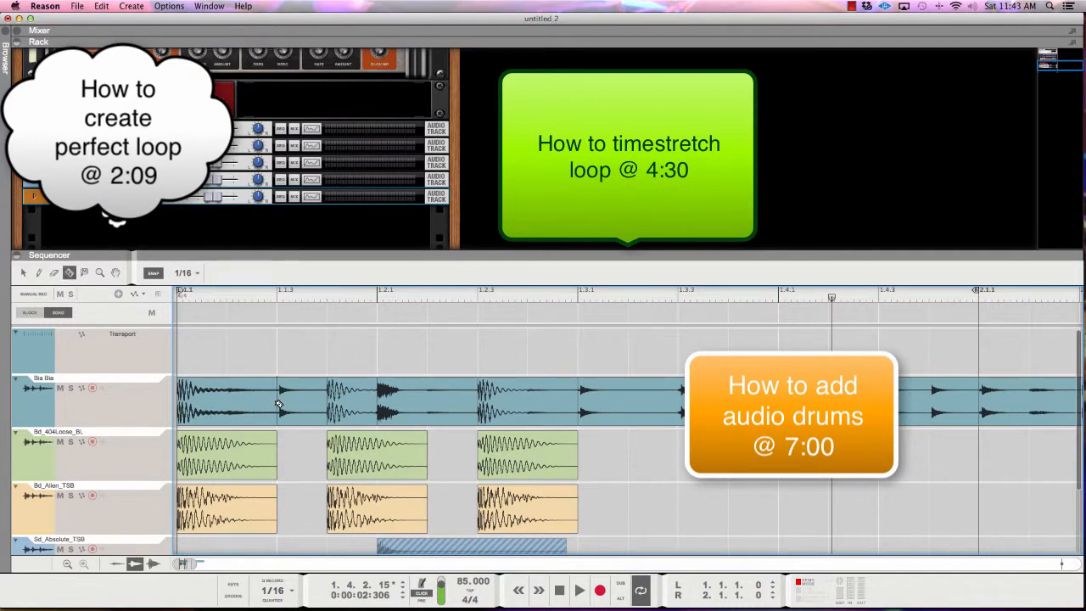
Mute the drum loop's kick slices at 1.1.1, 1.1.4 and 1.2.3, and return playback to the loop start.
key("q")
left_click(241, 396)
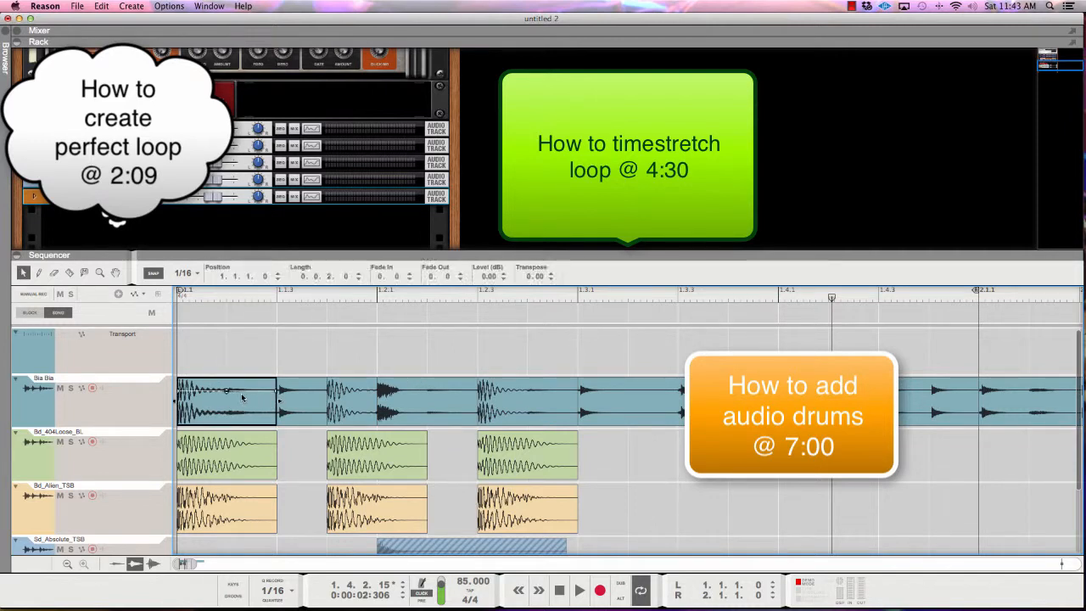
mouse_move(242, 396)
left_mouse_down()
mouse_move(344, 412)
mouse_move(523, 413)
left_mouse_up()
key("KP_0")
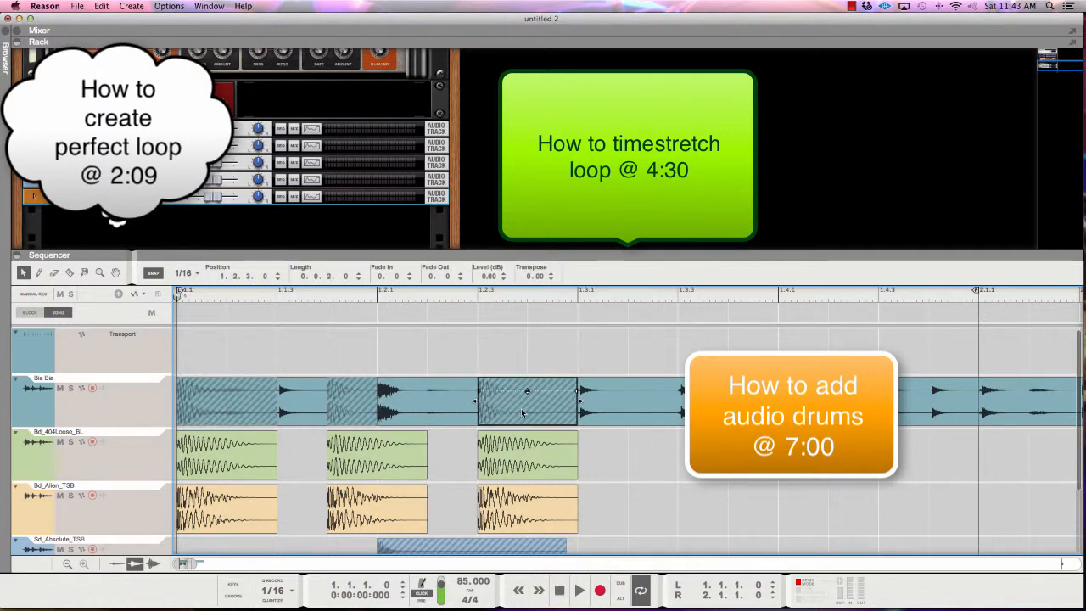
Balance the bass drums during loop playback, setting the Bd_Alien_TSB track level to about -3.86 dB and adjusting the Bd_404Loose_BL track level.
key("space")
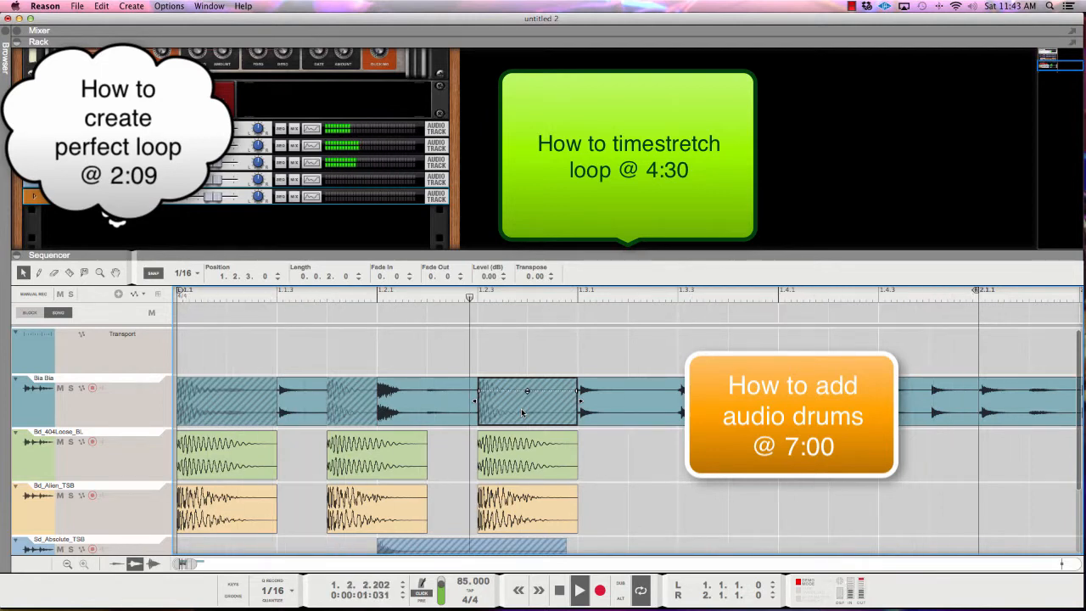
scroll(522, 414, "down", 4)
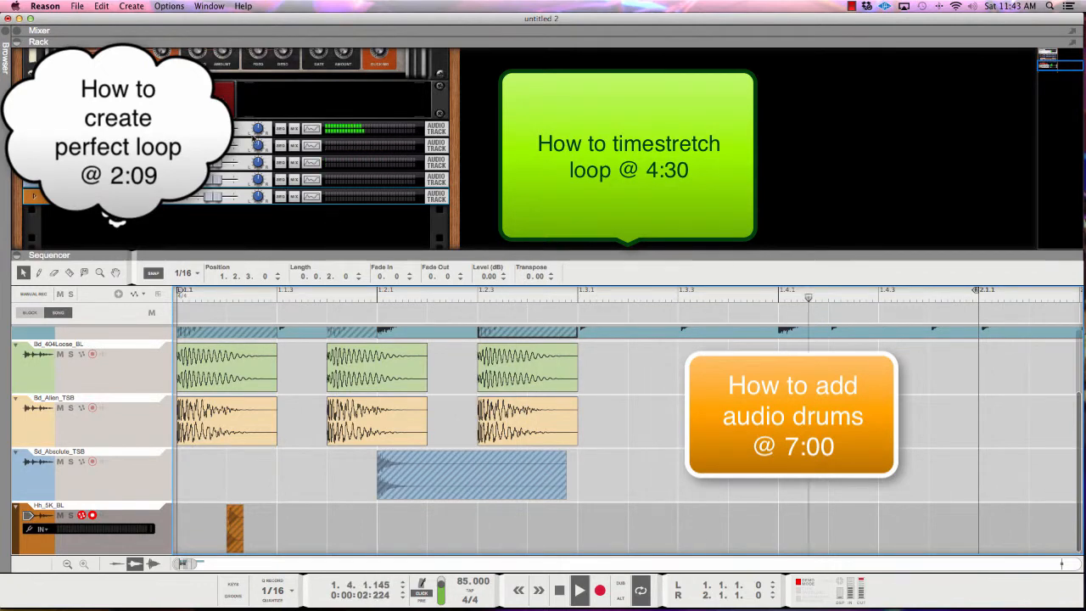
left_click(215, 166)
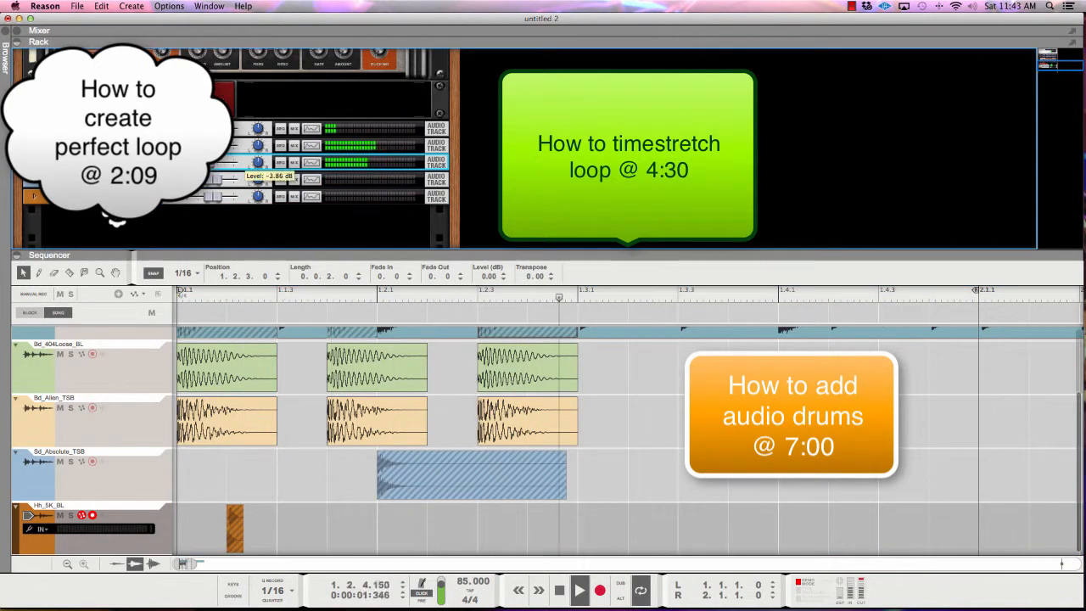
left_click(239, 146)
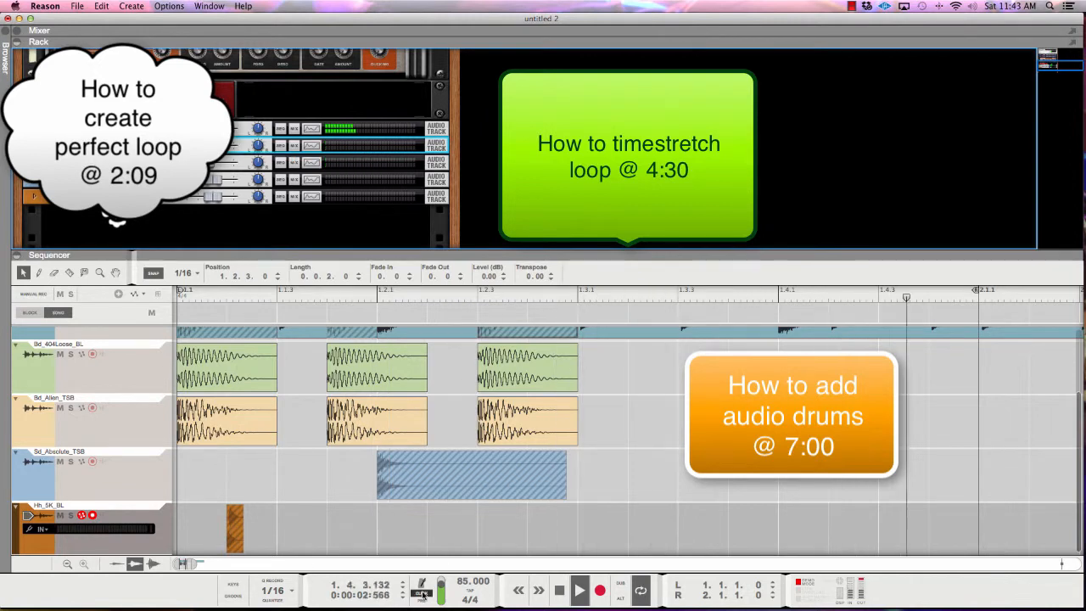
scroll(432, 528, "up", 3)
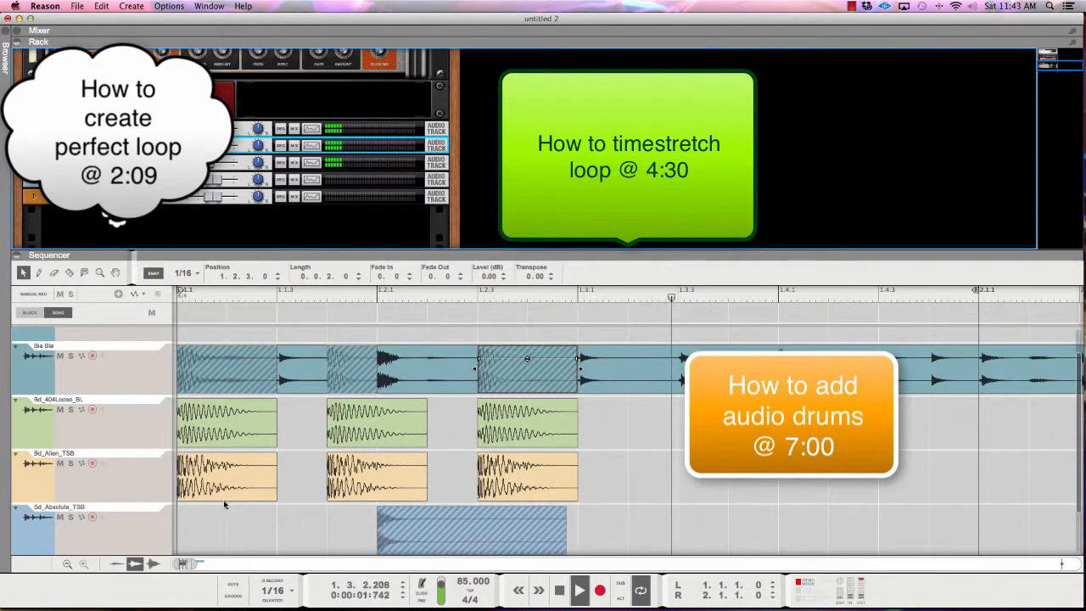
left_click(66, 563)
scroll(232, 526, "up", 3)
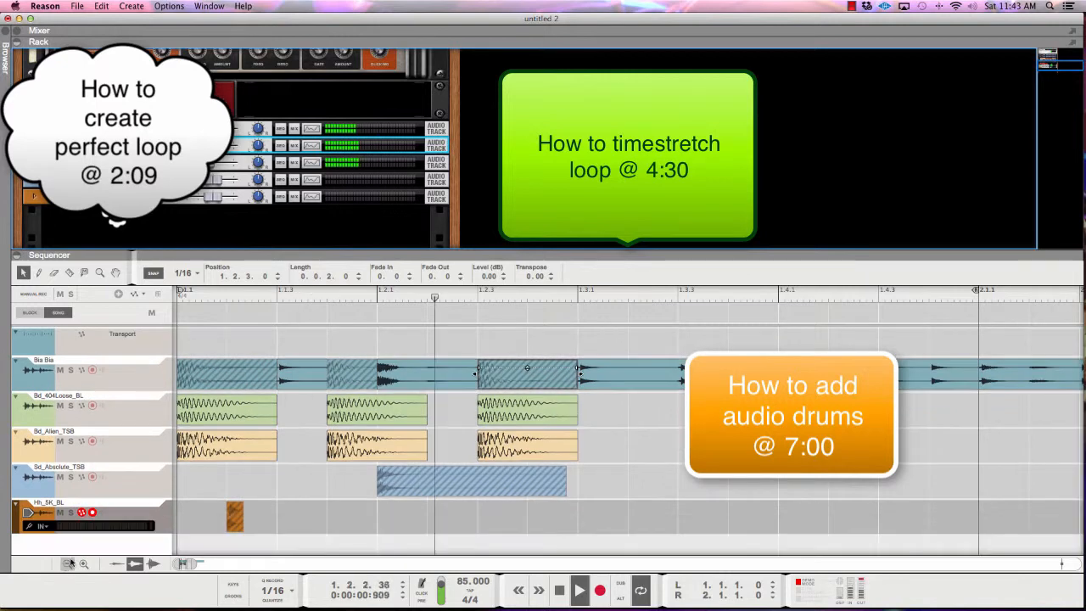
key("space")
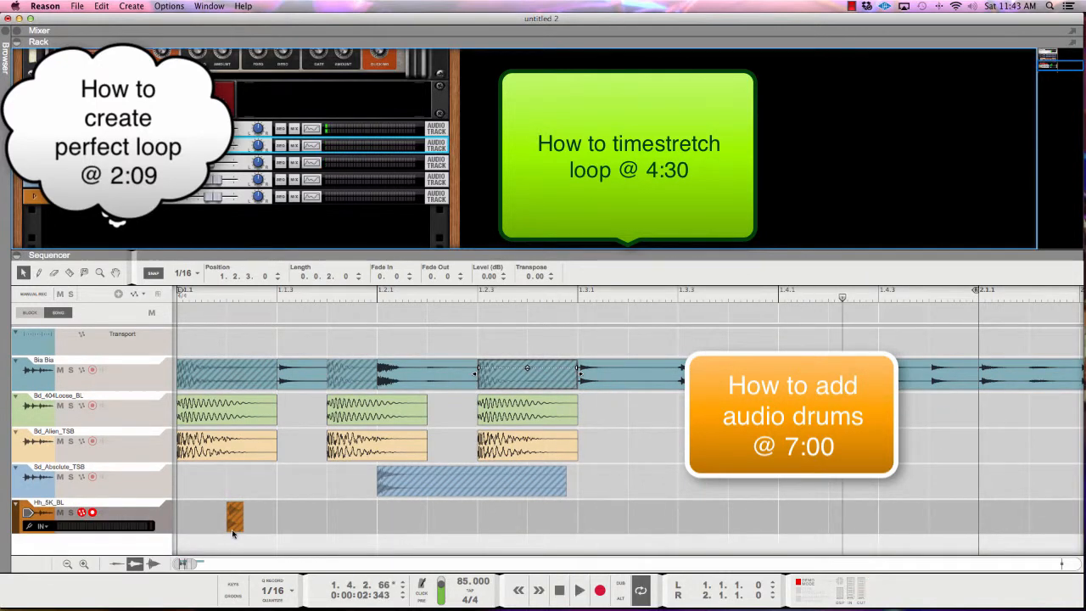
Unmute the Sd_Absolute_TSB snare clip at 1.2.1 and play the first bar from the start.
left_click(400, 490)
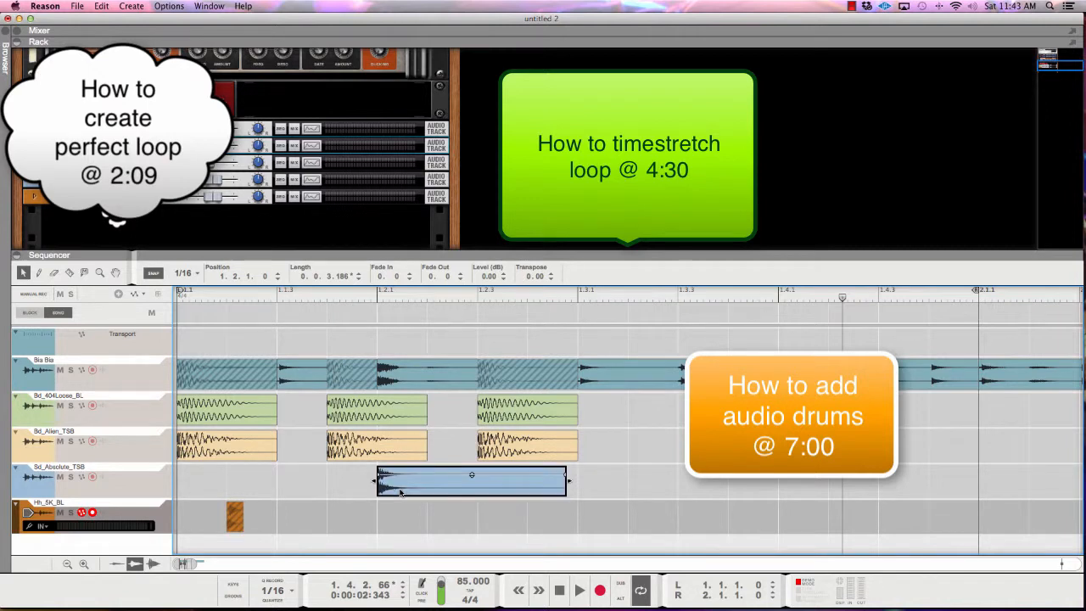
key("KP_0")
key("space")
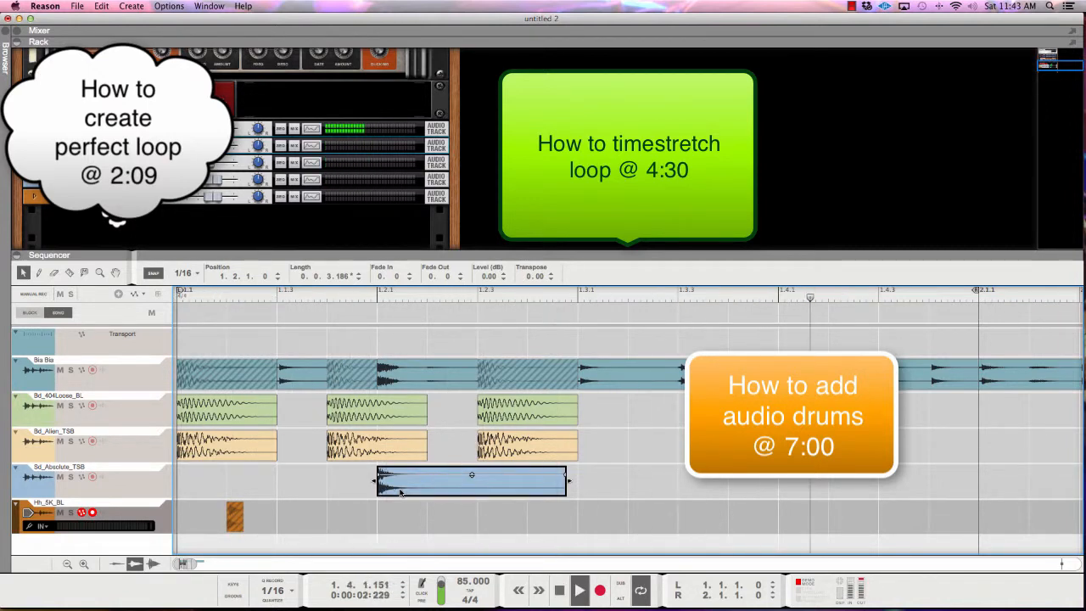
key("space")
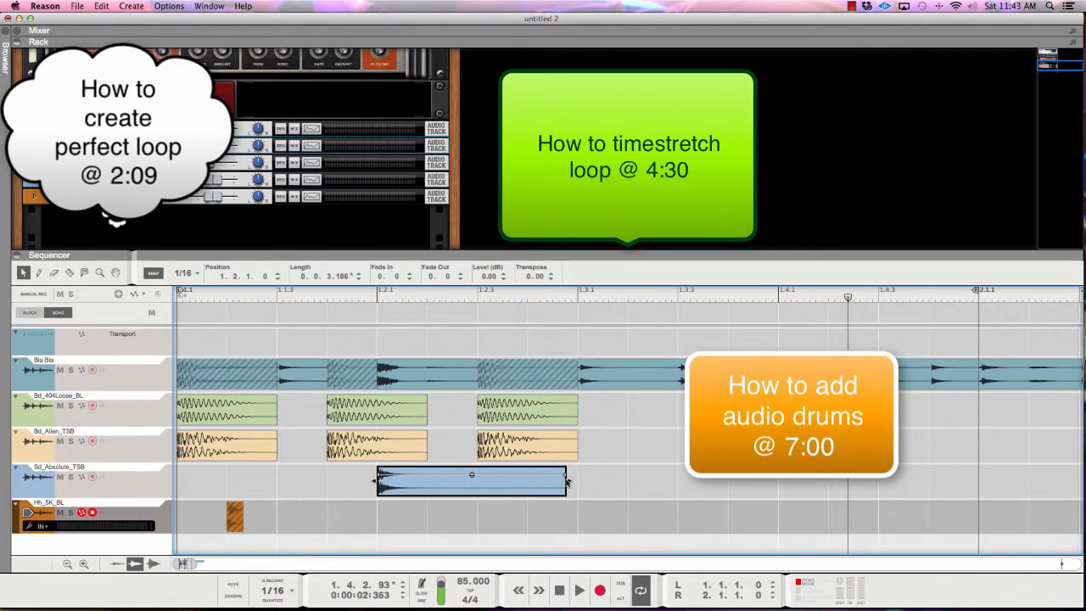
Shorten the snare clip at 1.2.1 to one sixteenth, copy it to 1.4.1, and play the bar back.
left_click_drag(568, 480, 790, 481)
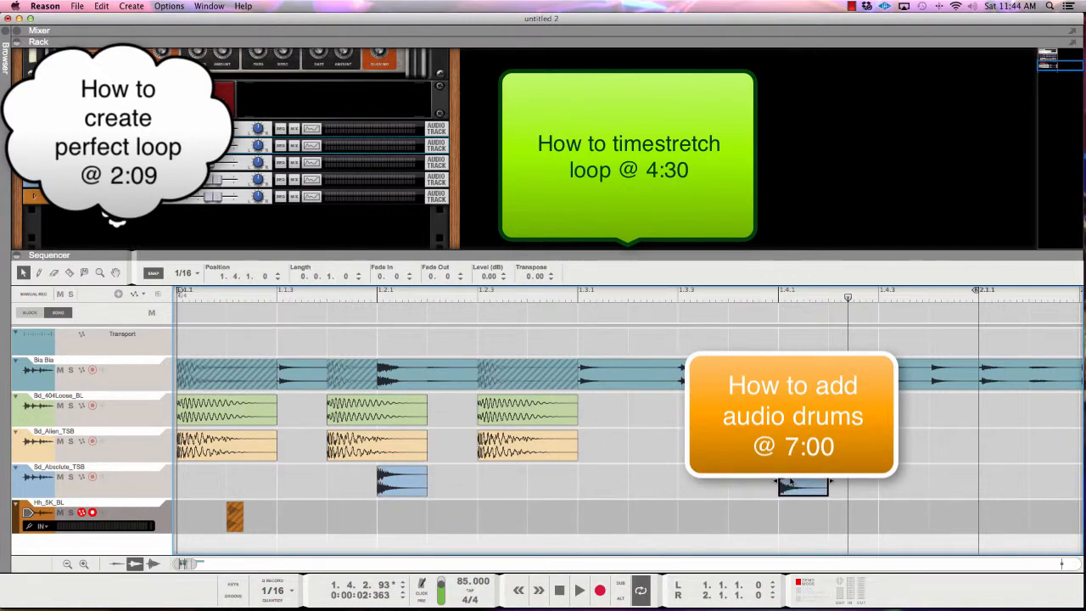
key("space")
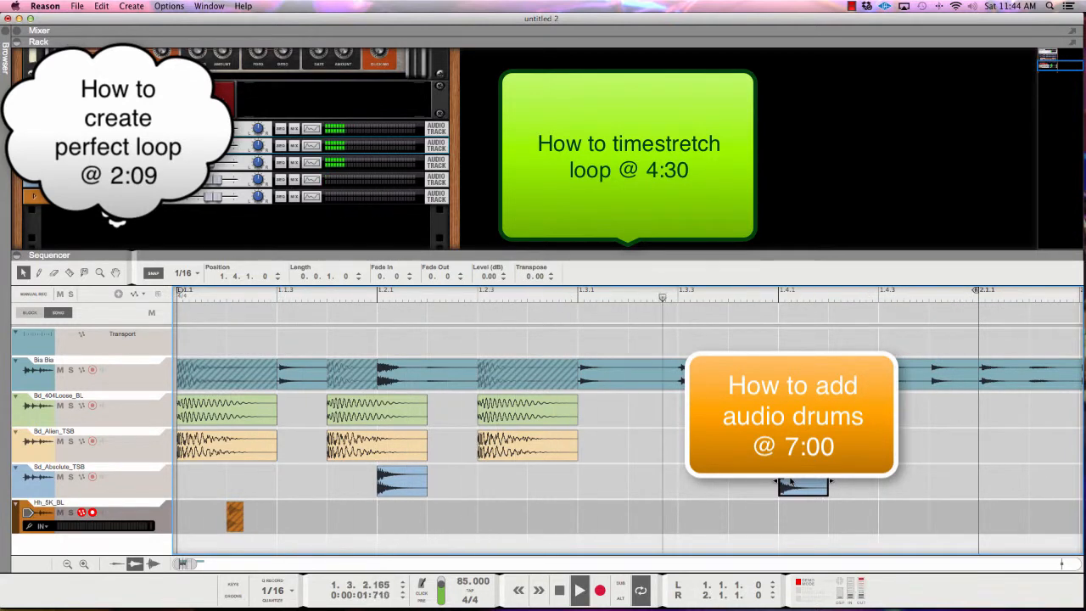
key("space")
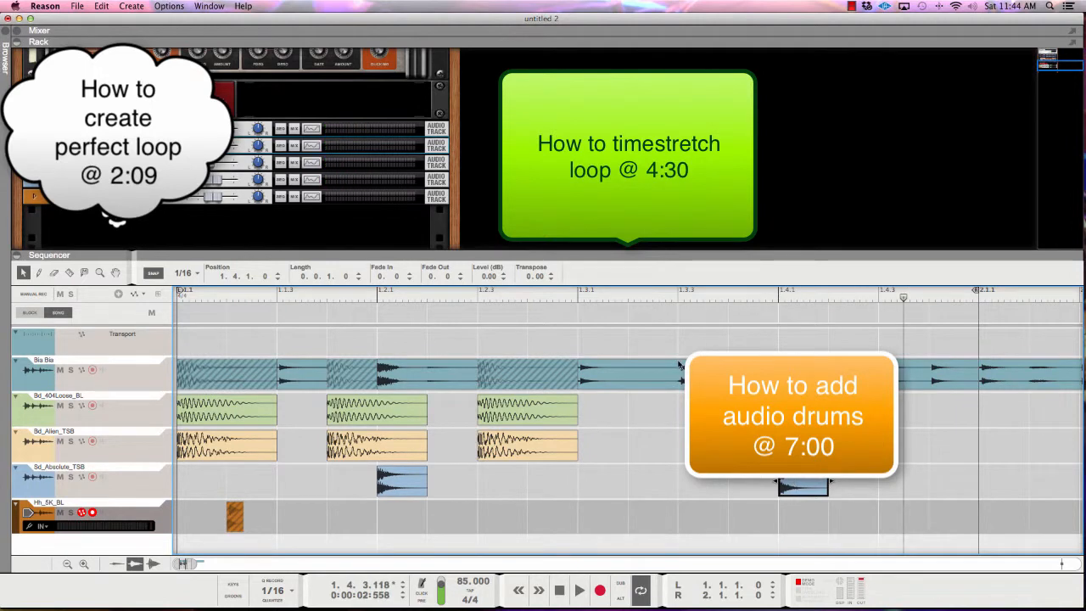
Mute the drum loop's snare slice at 1.2.1, and razor out and mute its one-sixteenth snare slice at 1.4.1.
left_click(448, 376)
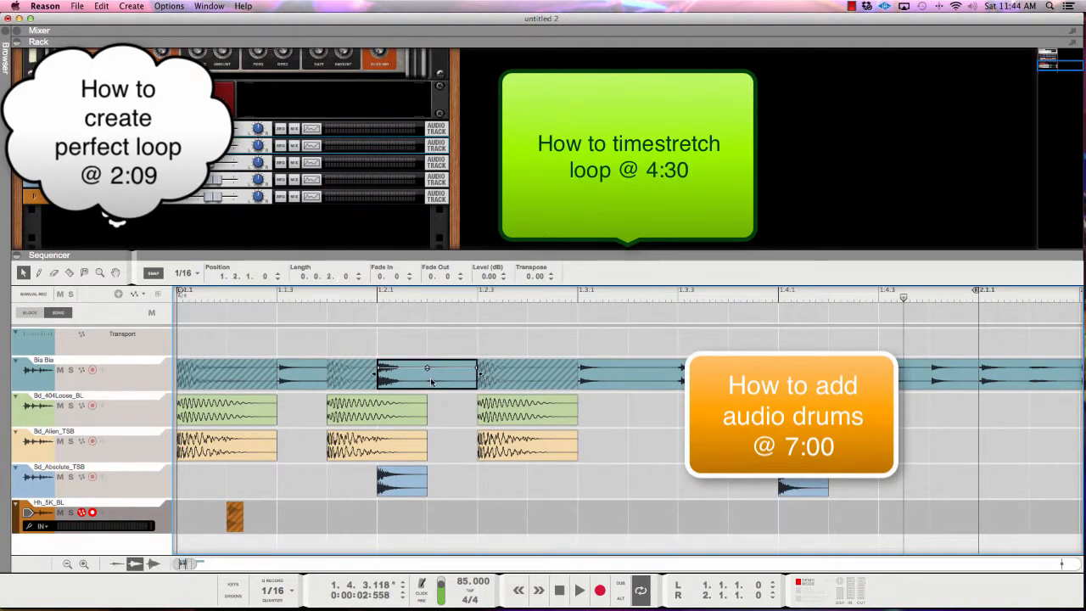
left_click(733, 416)
key("r")
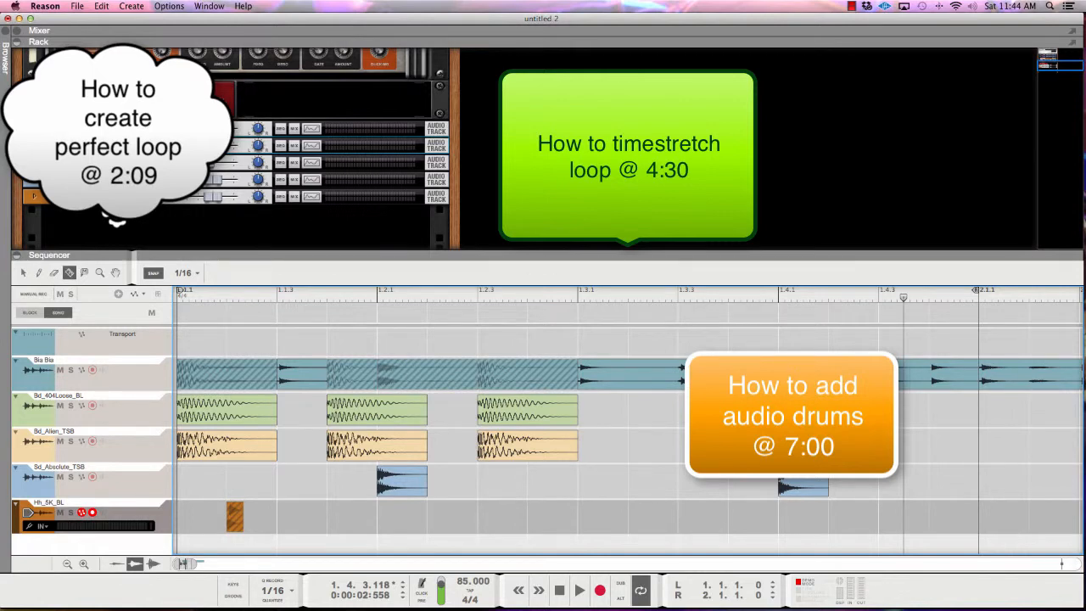
key("q")
left_click(802, 374)
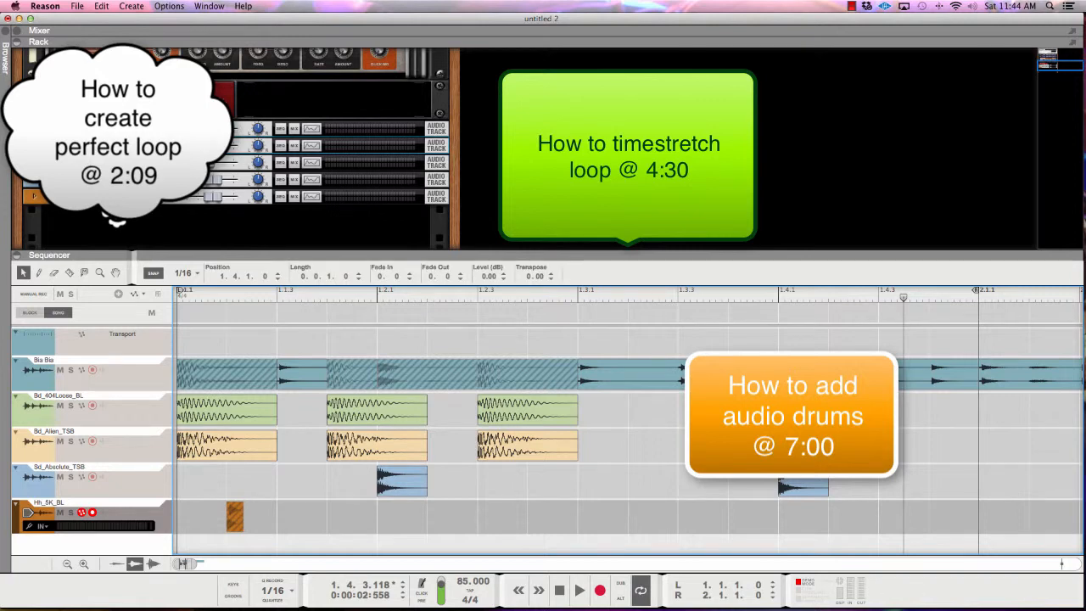
Play the first bar from the start to hear the added snares with the original snare hits muted.
key("shift+Return")
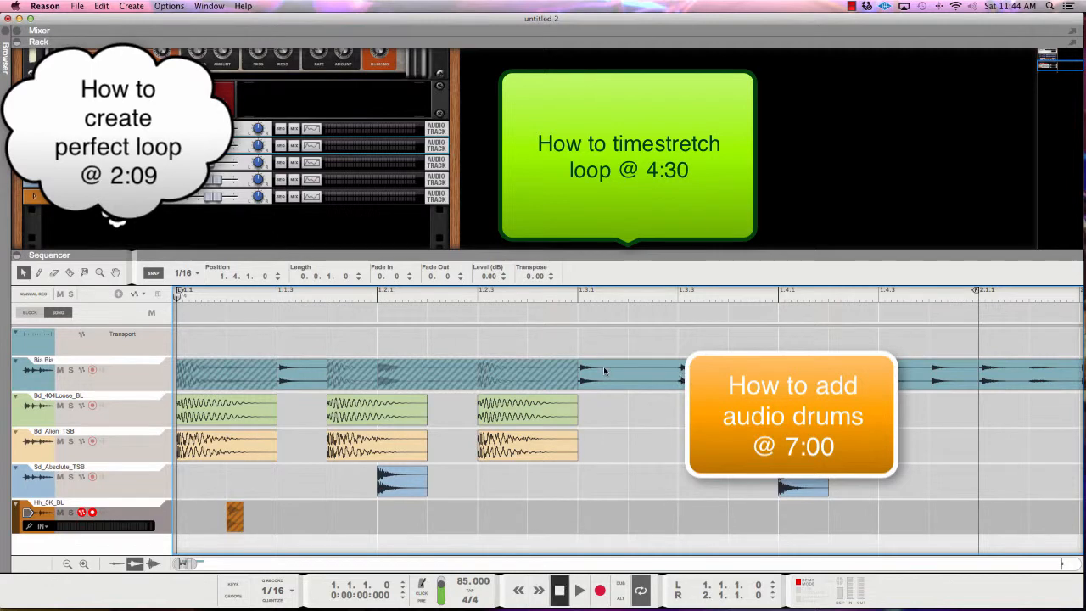
key("space")
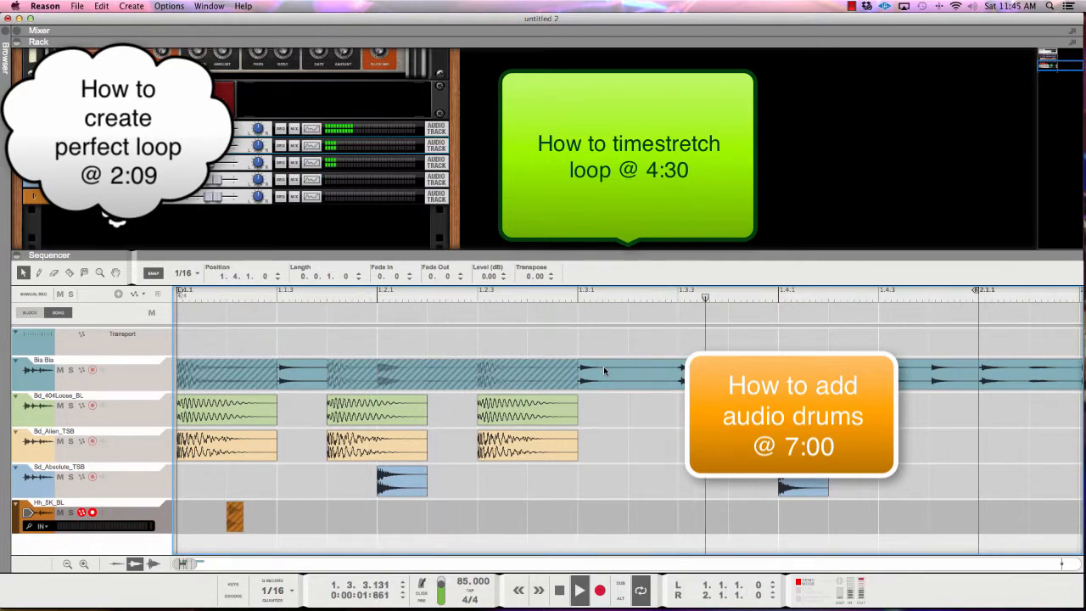
key("space")
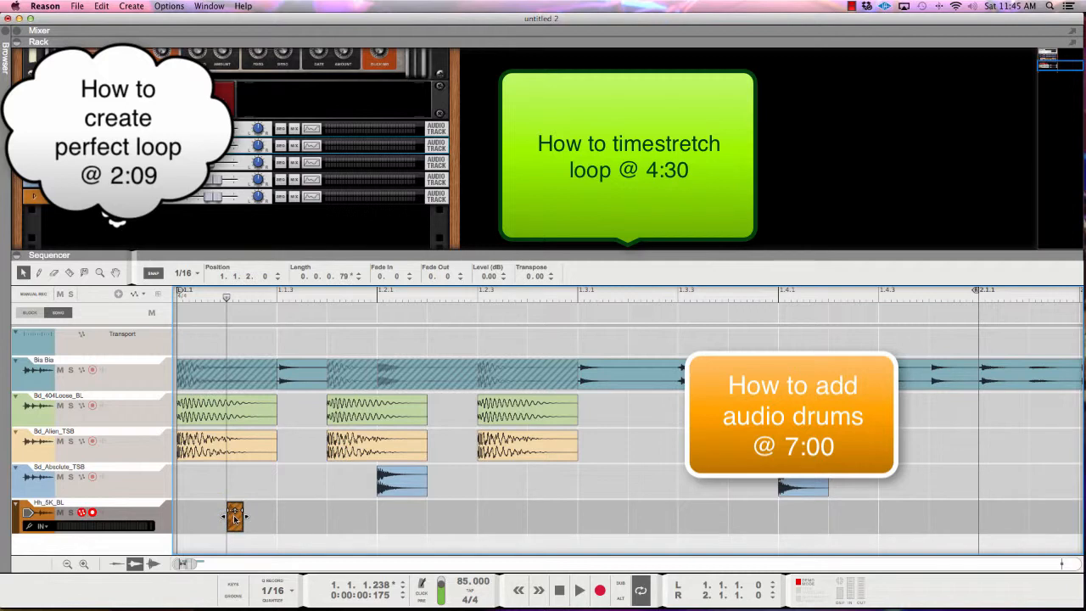
Unmute the Hh_5K_BL hi-hat clip and place copies at 1.1.3, 1.3.1, 1.3.3, 1.3.4, 1.4.2, 1.4.3 and 1.4.4 instead of 1.1.2.
key("m")
left_click_drag(235, 518, 936, 526)
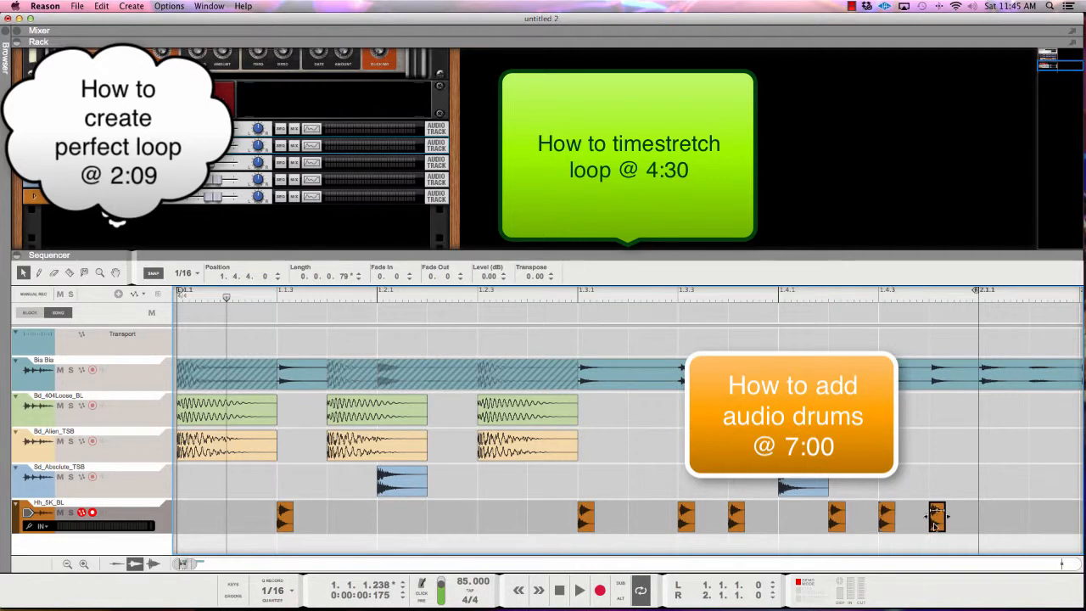
key("shift+Return")
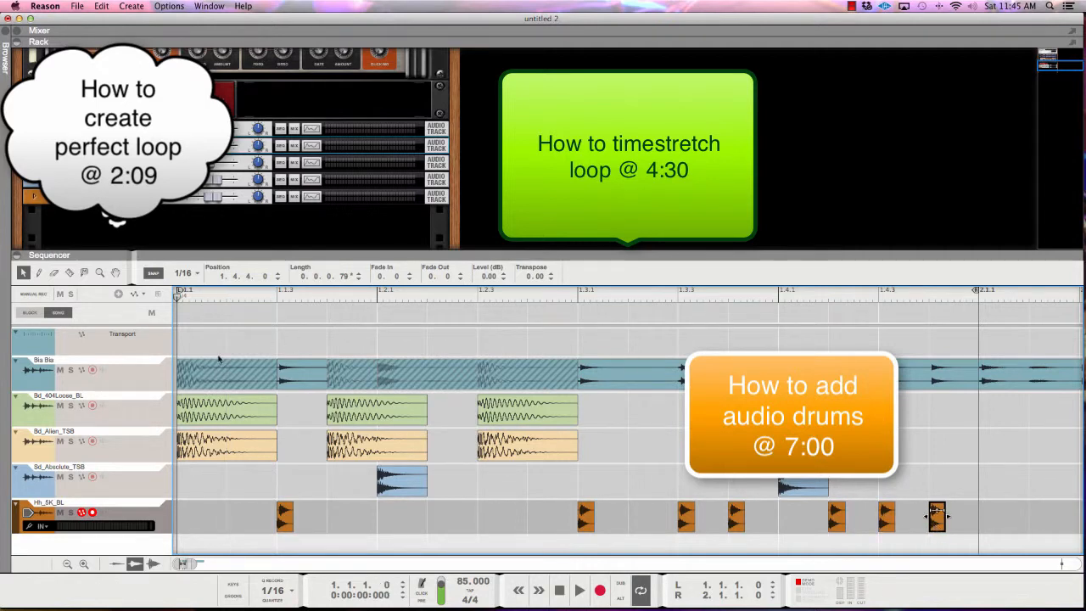
Mute the Bia Bia loop track, play the layered audio drums on their own, and return to the start.
left_click(60, 370)
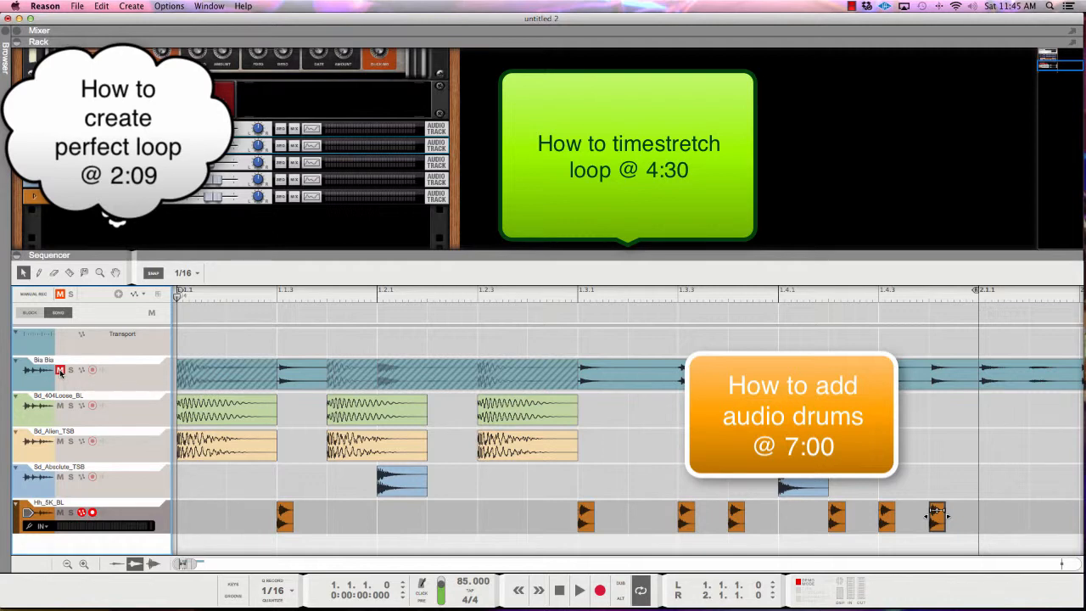
key("space")
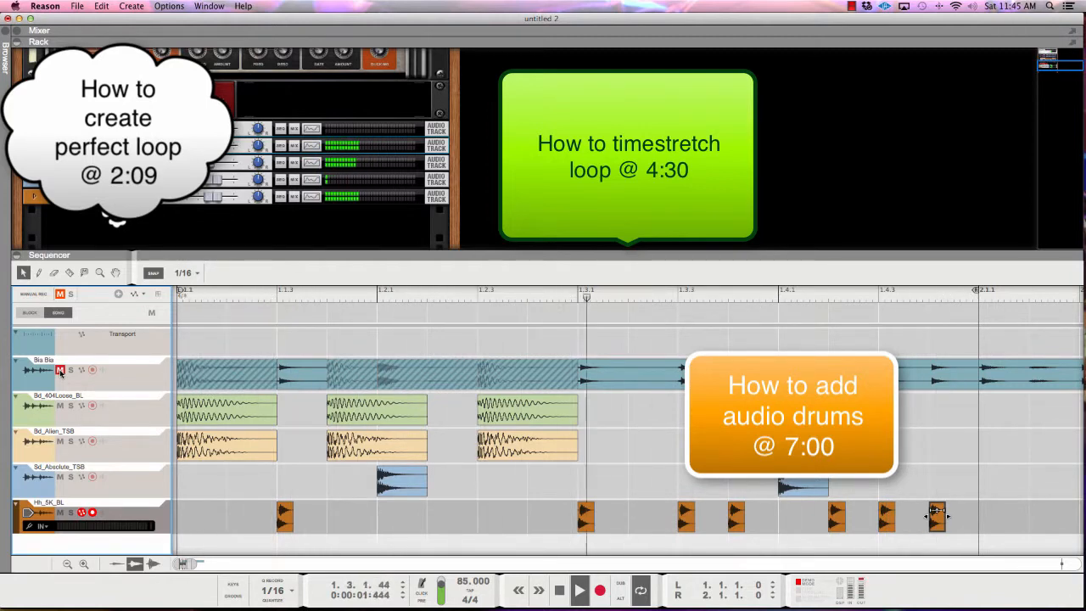
key("space")
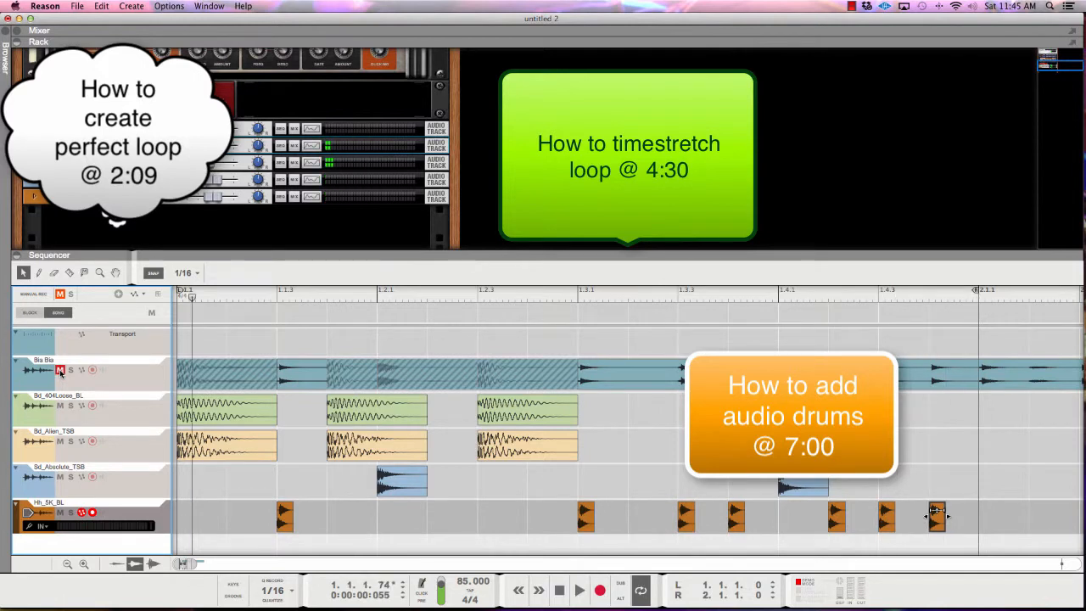
key("KP_0")
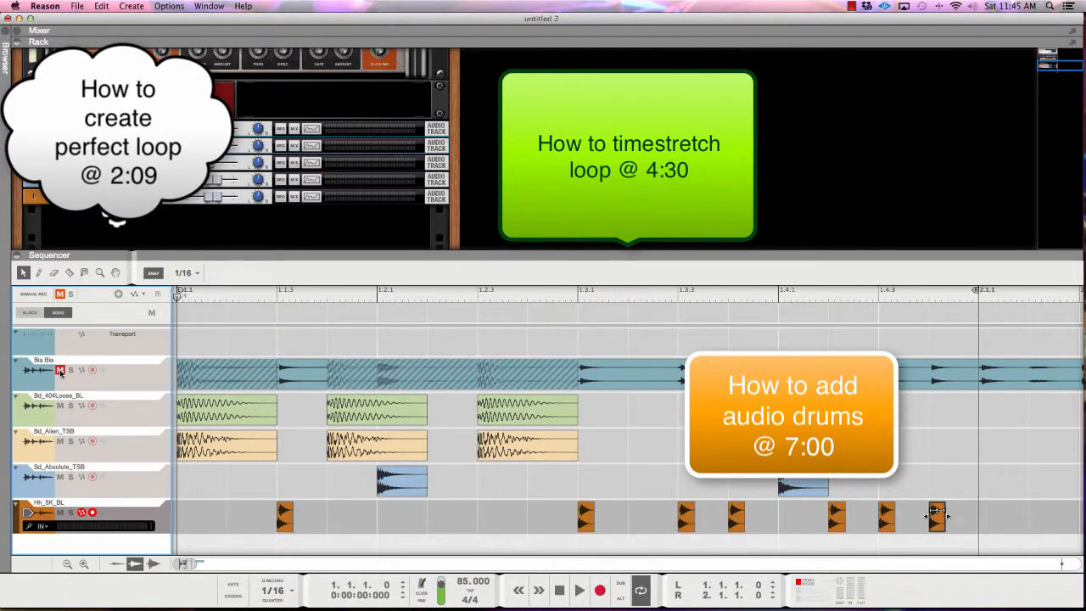
key("g")
key("g")
key("g")
key("g")
key("g")
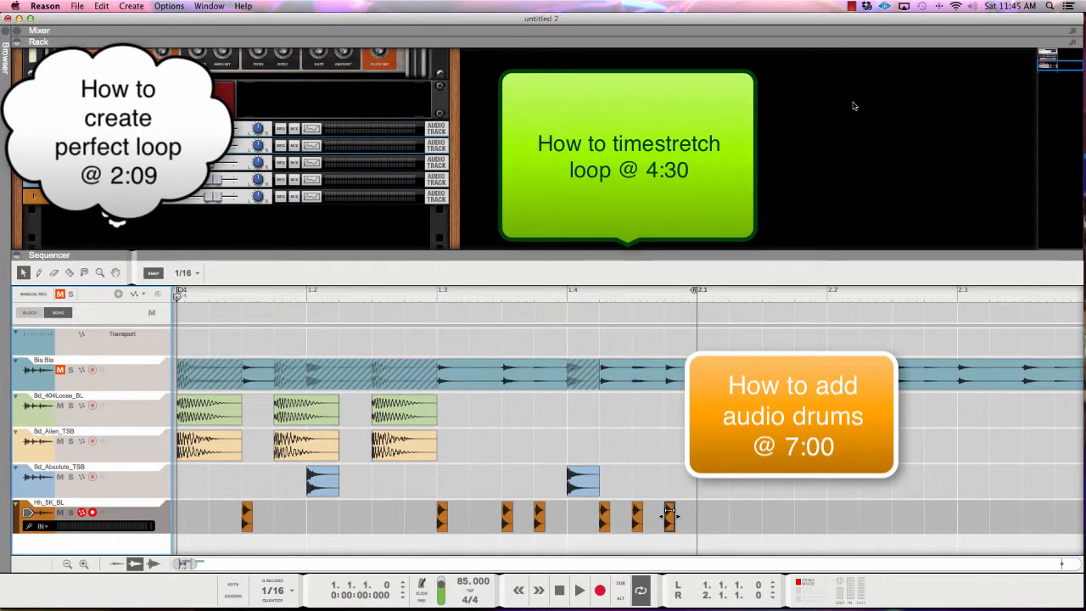
left_click(849, 6)
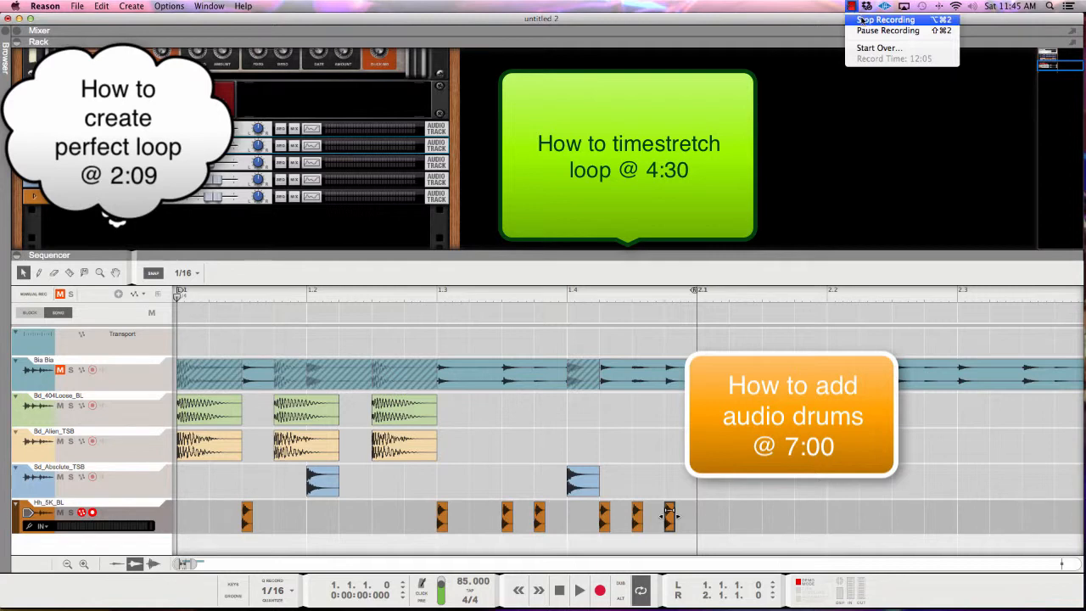
left_click(862, 18)
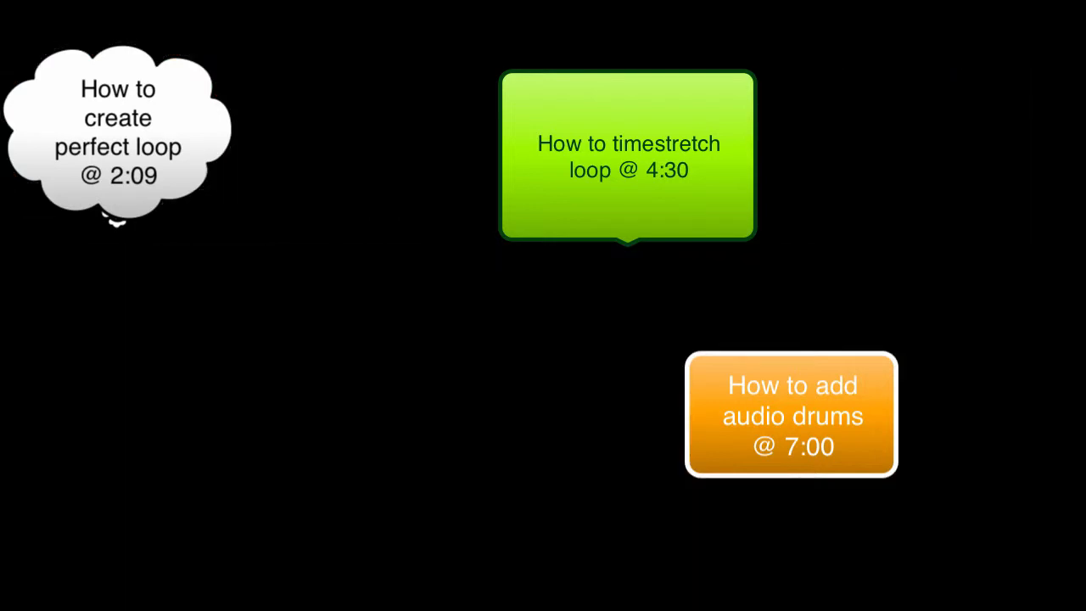